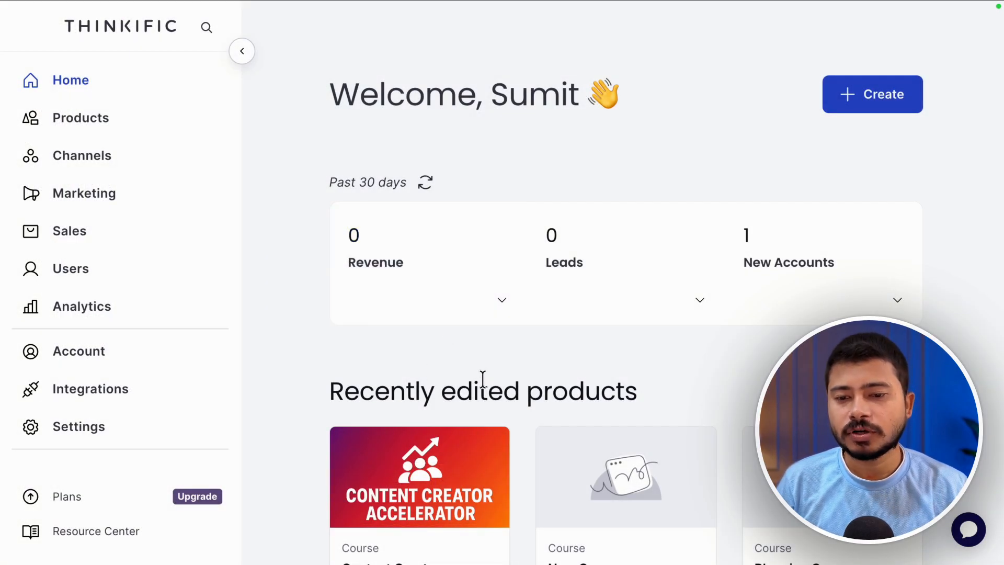
Create a new blank course from the Courses page, skipping the AI-generated outline.
{"action": "scroll", "coordinate": [481, 384], "scroll_direction": "down", "scroll_amount": 2}
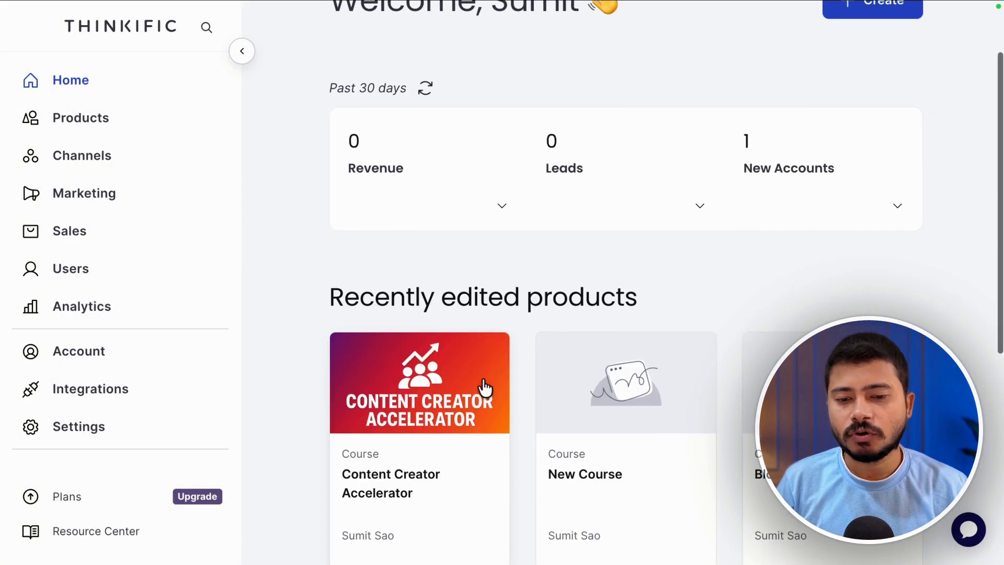
{"action": "left_click", "coordinate": [123, 133]}
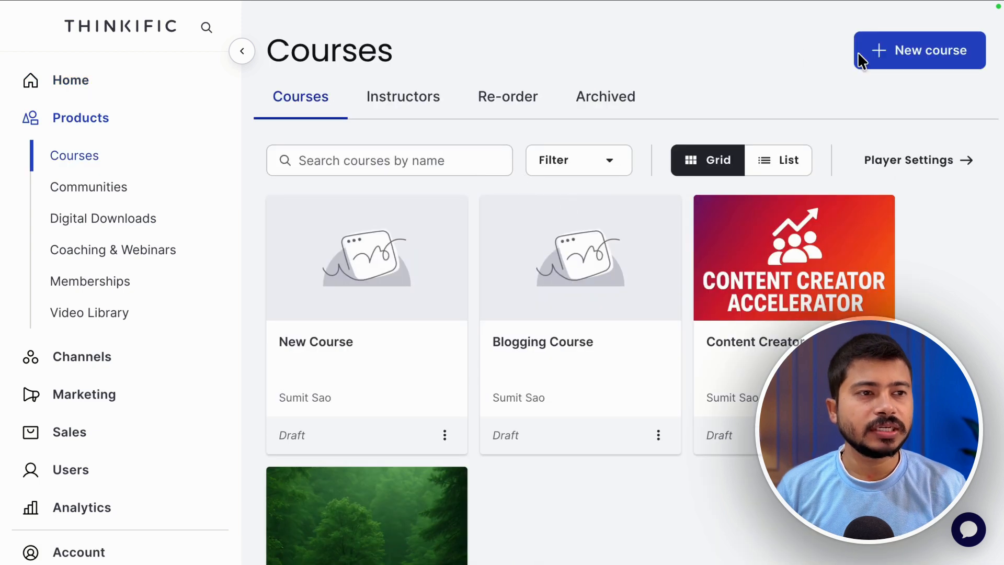
{"action": "left_click", "coordinate": [895, 57]}
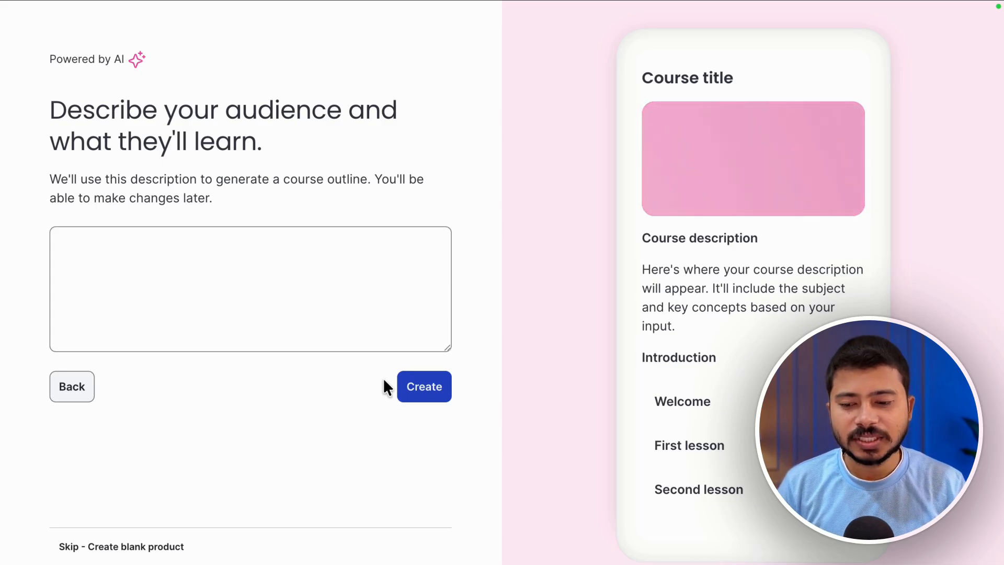
{"action": "left_click", "coordinate": [62, 547]}
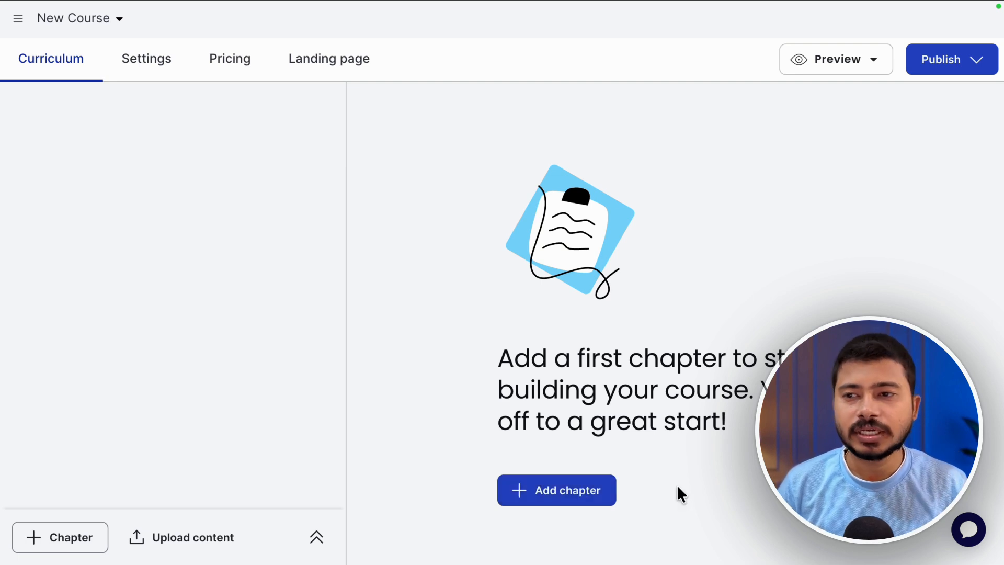
Add a first chapter titled "Introduction" to the course curriculum and save it.
{"action": "left_click", "coordinate": [564, 500]}
{"action": "left_click", "coordinate": [466, 195]}
{"action": "type", "text": "I"}
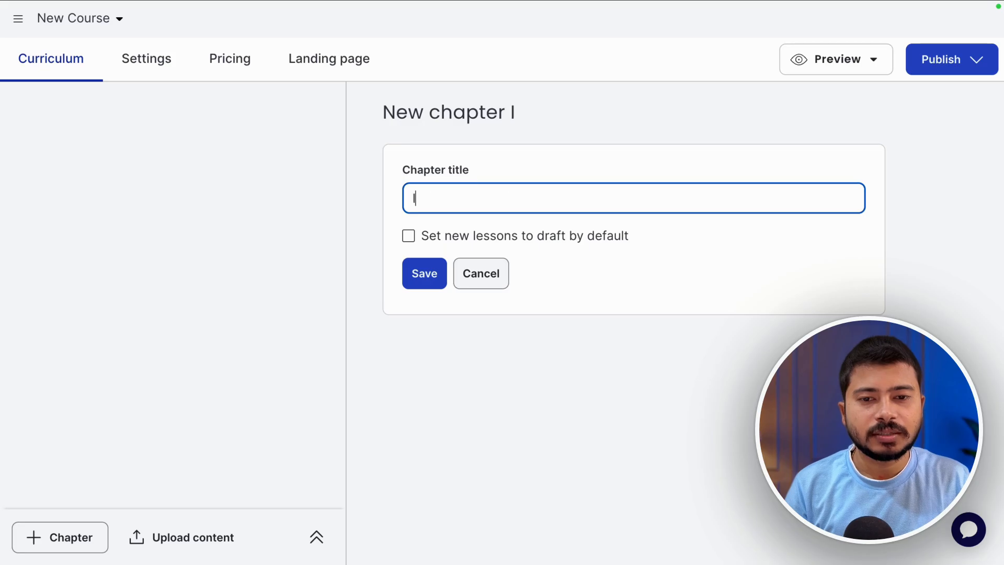
{"action": "type", "text": "ntroduction"}
{"action": "left_click", "coordinate": [431, 271]}
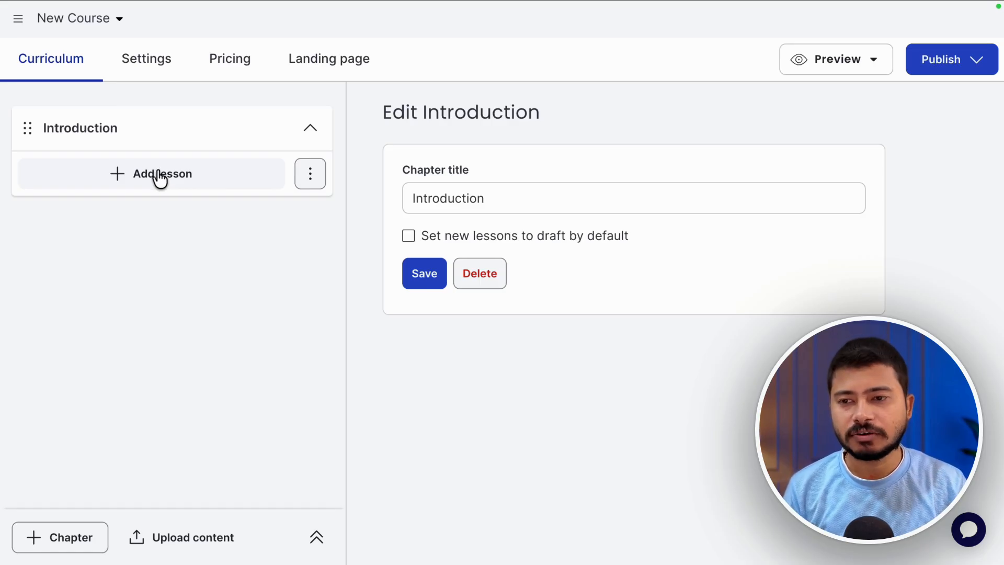
Add a video lesson to the Introduction chapter and title it "What is Meditation Media?".
{"action": "left_click", "coordinate": [173, 178]}
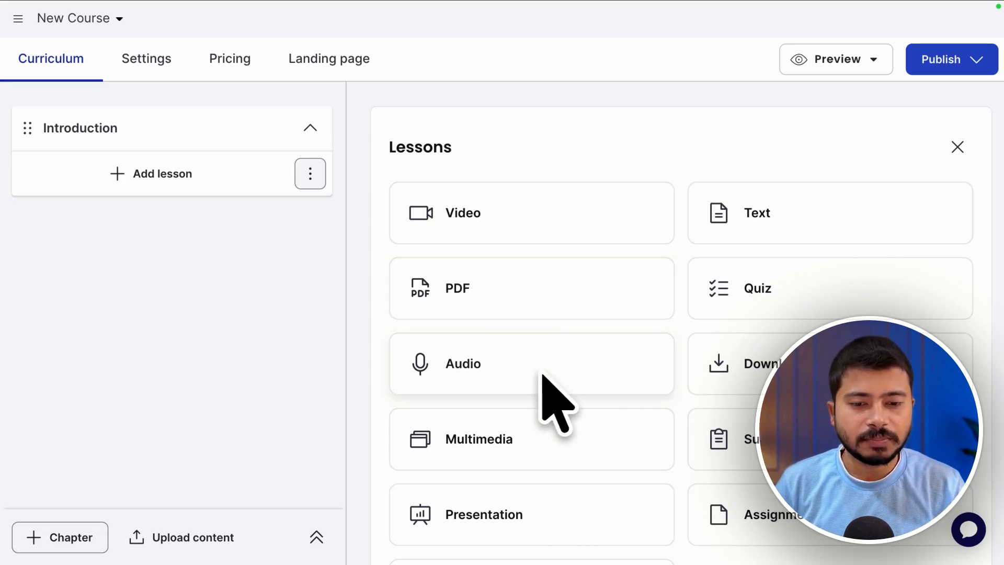
{"action": "scroll", "coordinate": [753, 389], "scroll_direction": "down", "scroll_amount": 3}
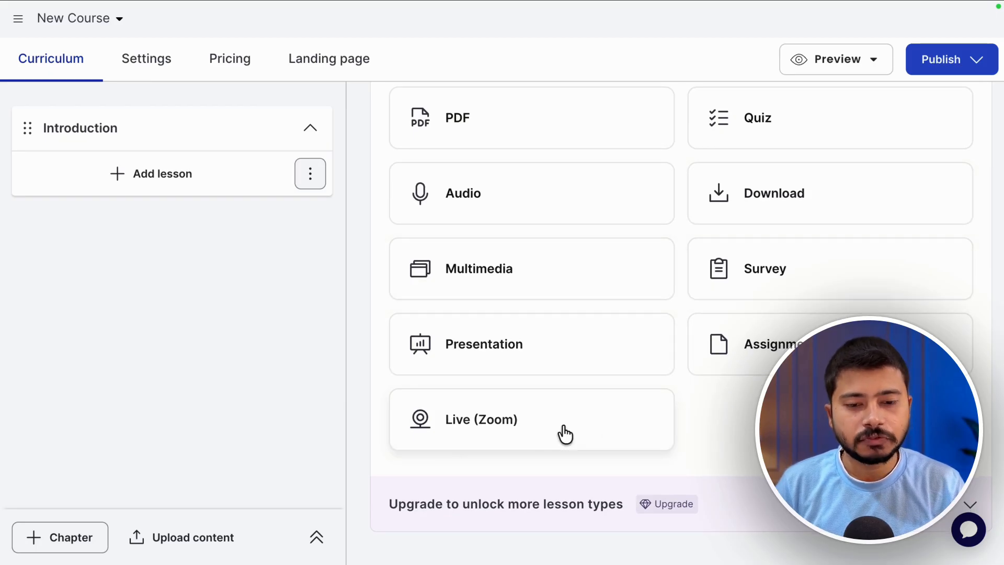
{"action": "scroll", "coordinate": [637, 436], "scroll_direction": "up", "scroll_amount": 3}
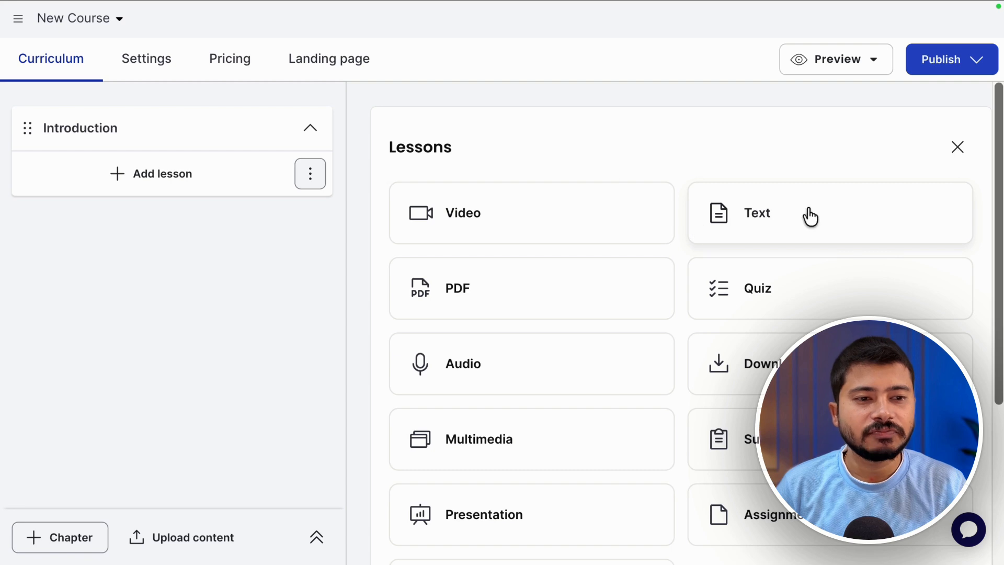
{"action": "scroll", "coordinate": [688, 343], "scroll_direction": "down", "scroll_amount": 3}
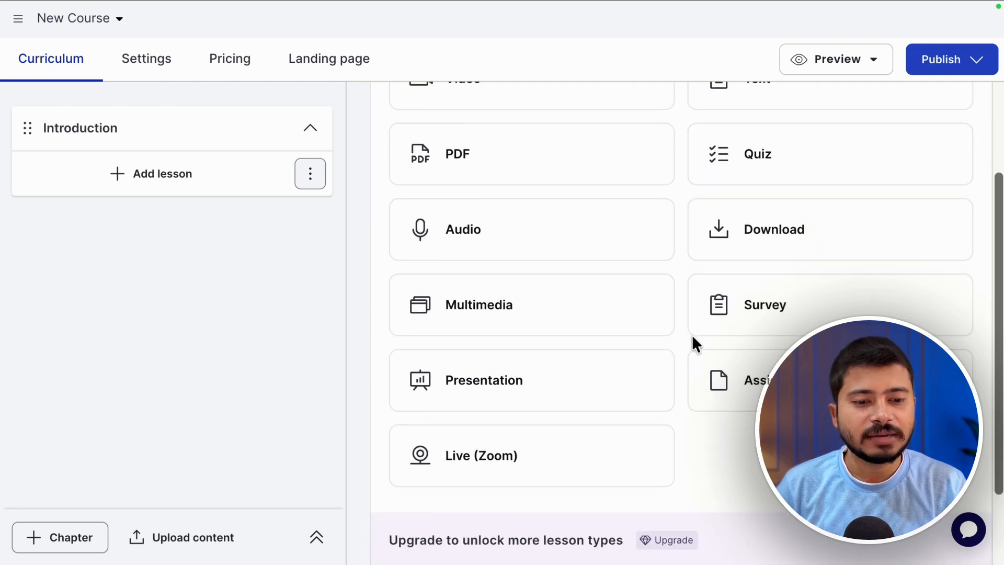
{"action": "scroll", "coordinate": [695, 343], "scroll_direction": "up", "scroll_amount": 3}
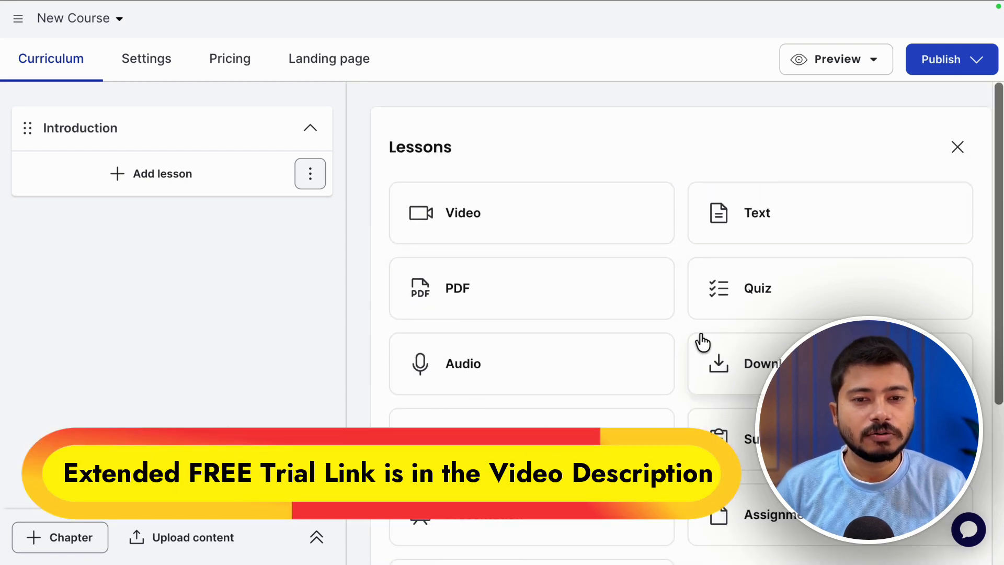
{"action": "left_click", "coordinate": [473, 210]}
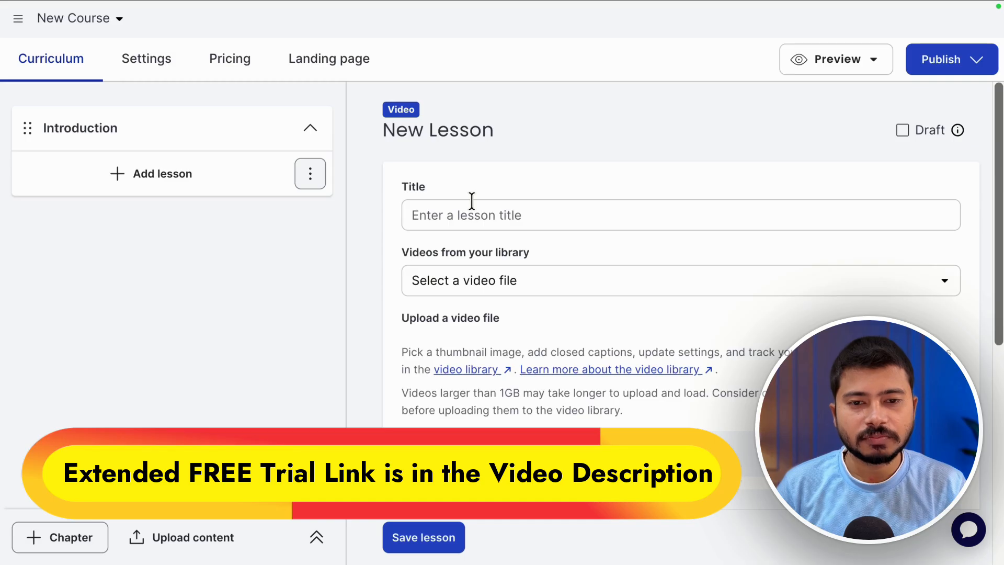
{"action": "left_click", "coordinate": [452, 214]}
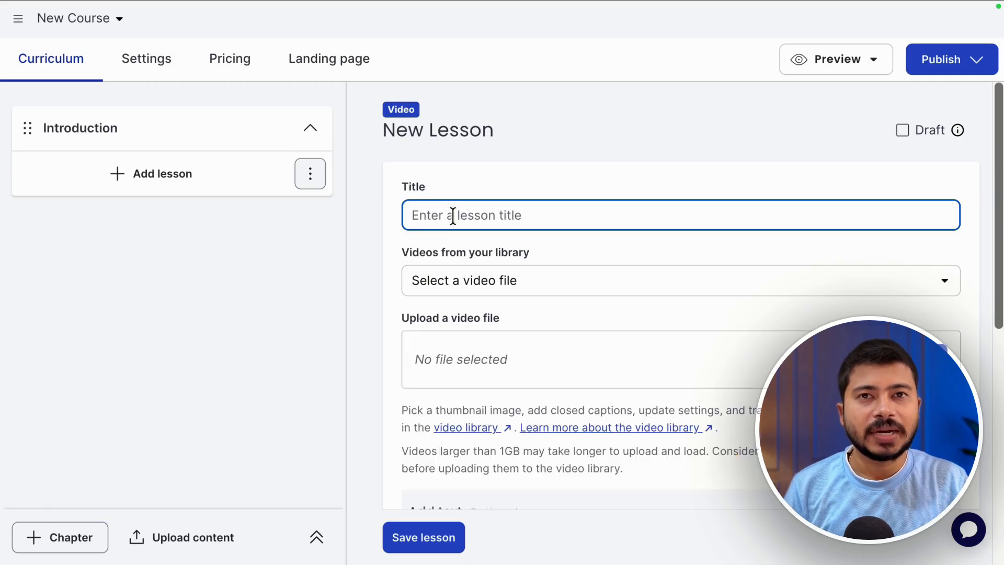
{"action": "type", "text": "What is Meditation Media?"}
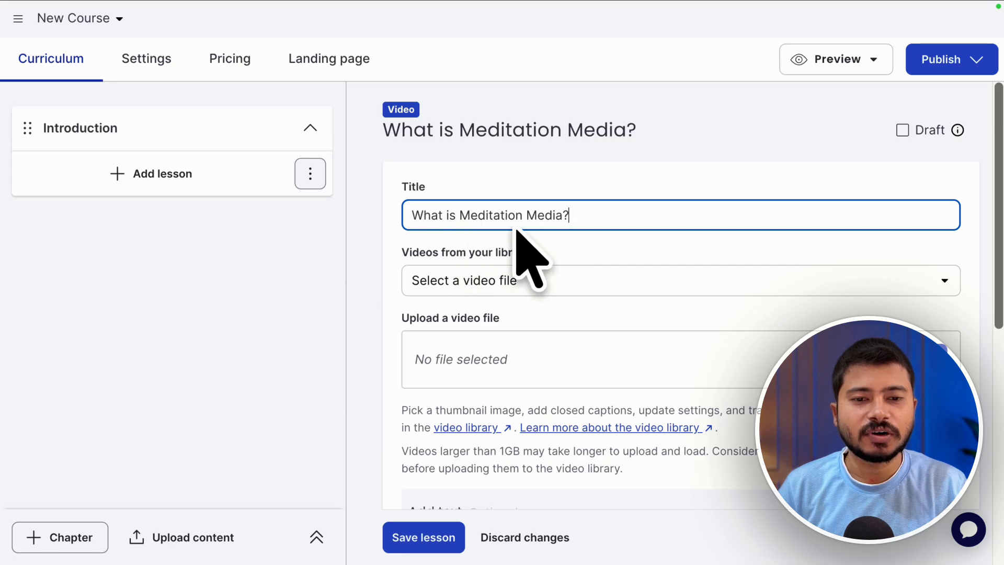
{"action": "left_click", "coordinate": [440, 286]}
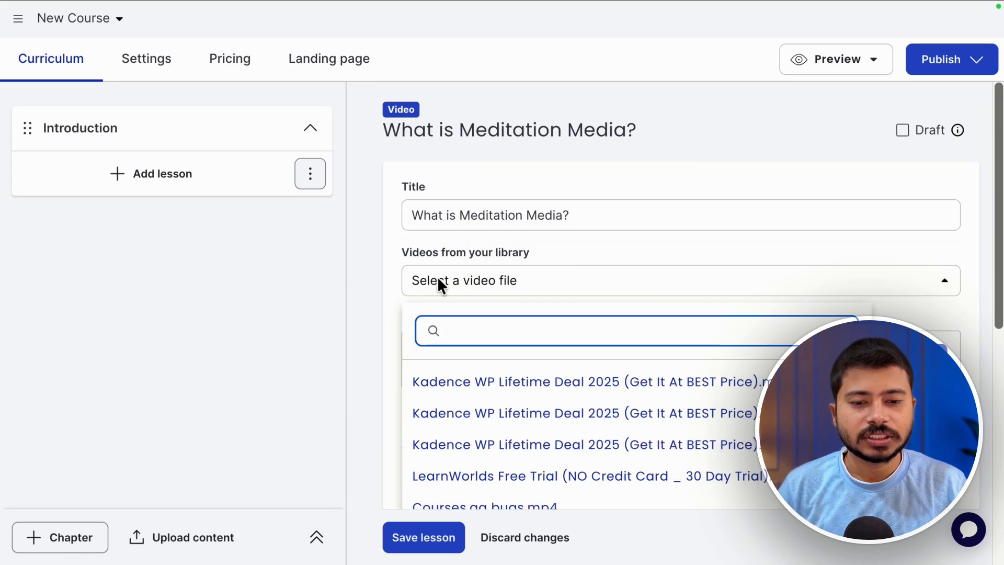
{"action": "scroll", "coordinate": [520, 395], "scroll_direction": "down", "scroll_amount": 4}
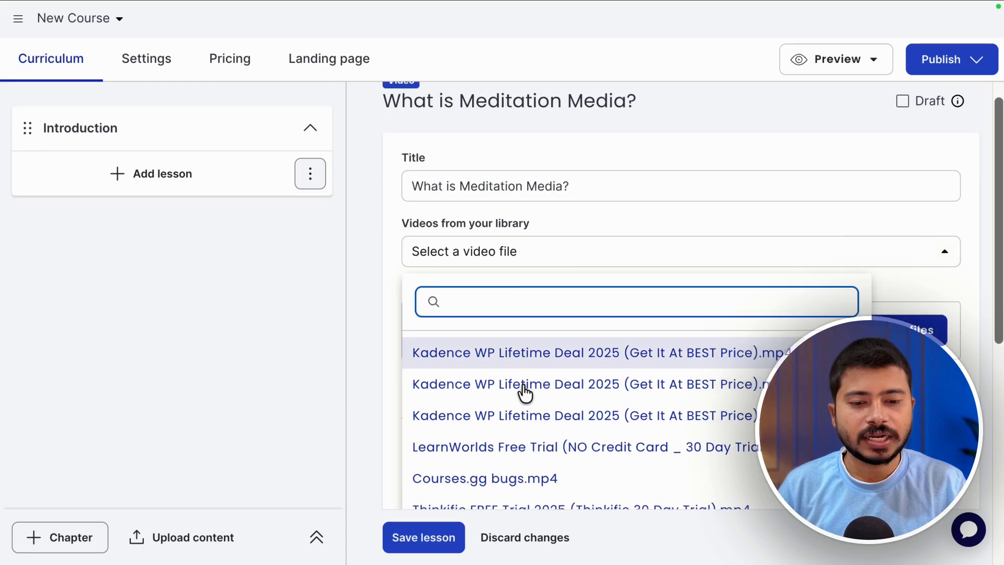
{"action": "scroll", "coordinate": [417, 202], "scroll_direction": "up", "scroll_amount": 2}
{"action": "scroll", "coordinate": [416, 201], "scroll_direction": "up", "scroll_amount": 1}
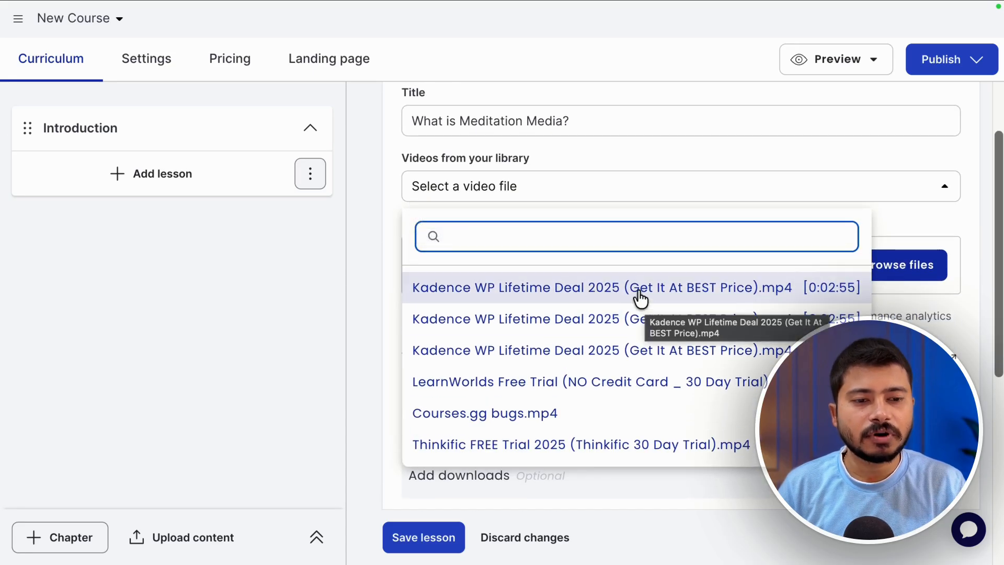
{"action": "left_click", "coordinate": [366, 312]}
Upload the video file "Kadence WP Lifetime Deal 2025 (Get It At BEST Price).mp4" from the computer to the lesson.
{"action": "left_click", "coordinate": [887, 267]}
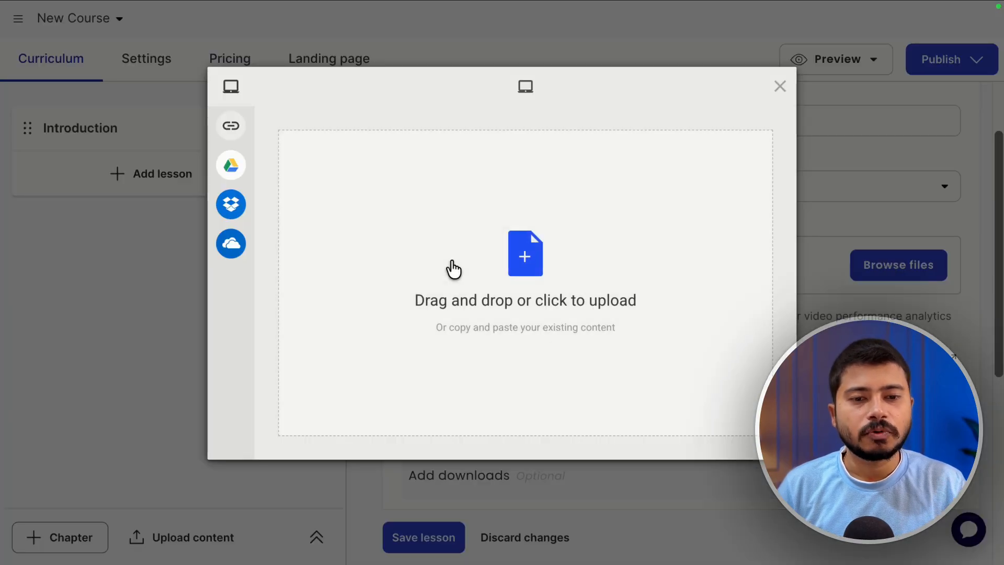
{"action": "left_click", "coordinate": [532, 261]}
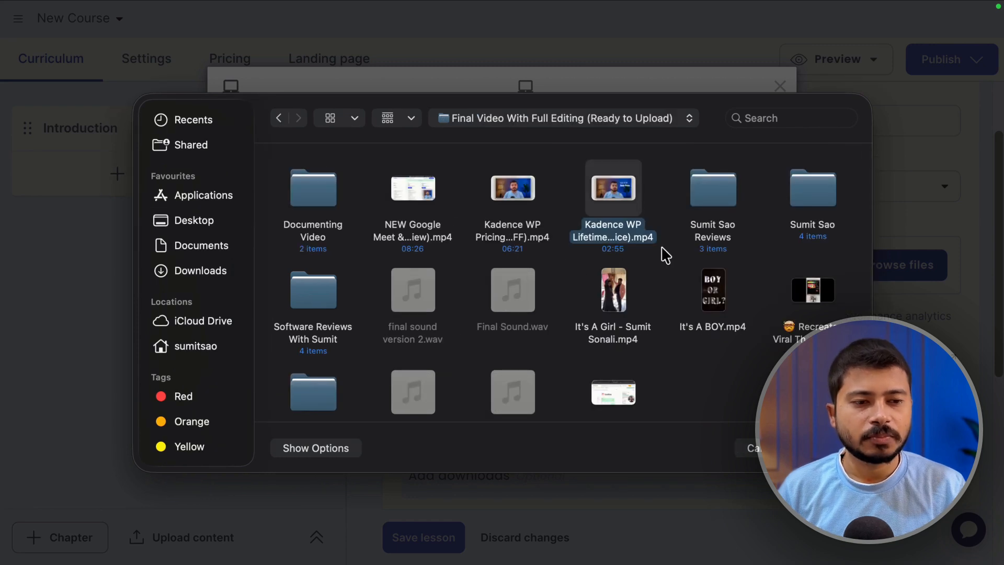
{"action": "scroll", "coordinate": [752, 397], "scroll_direction": "down", "scroll_amount": 2}
{"action": "left_click", "coordinate": [826, 448]}
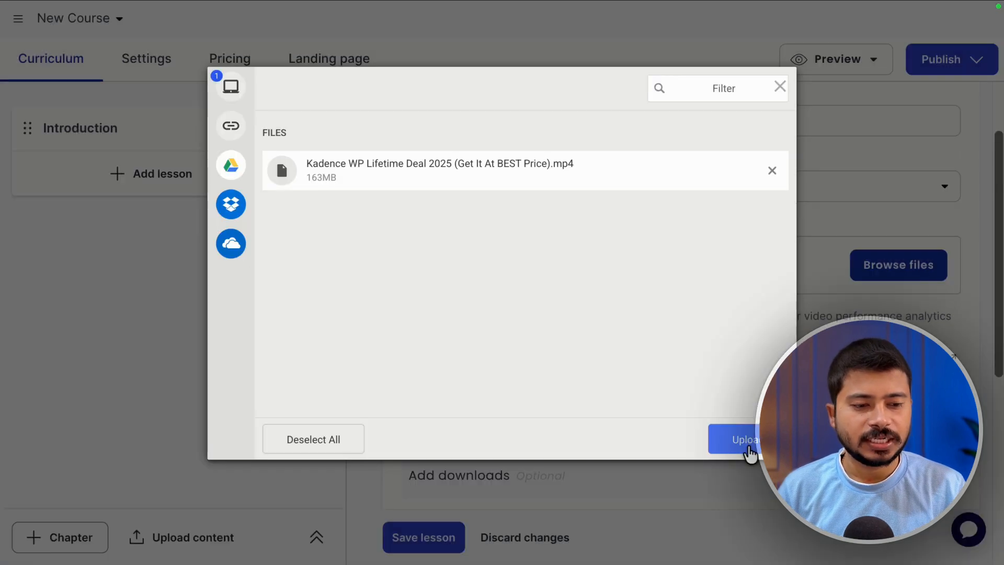
{"action": "left_click", "coordinate": [749, 446]}
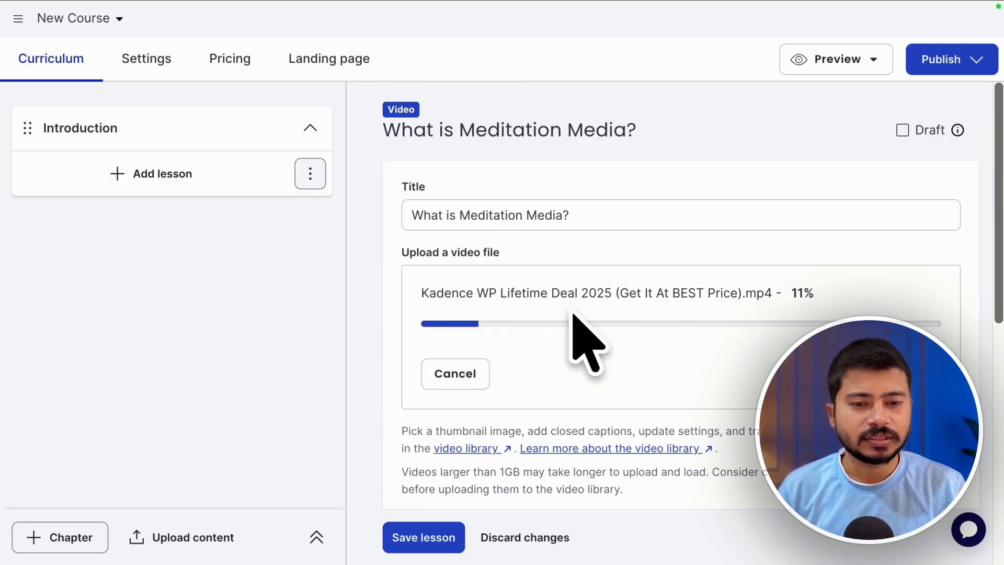
Examine the lesson's optional sections for added text and downloads, leaving both collapsed.
{"action": "scroll", "coordinate": [633, 316], "scroll_direction": "down", "scroll_amount": 6}
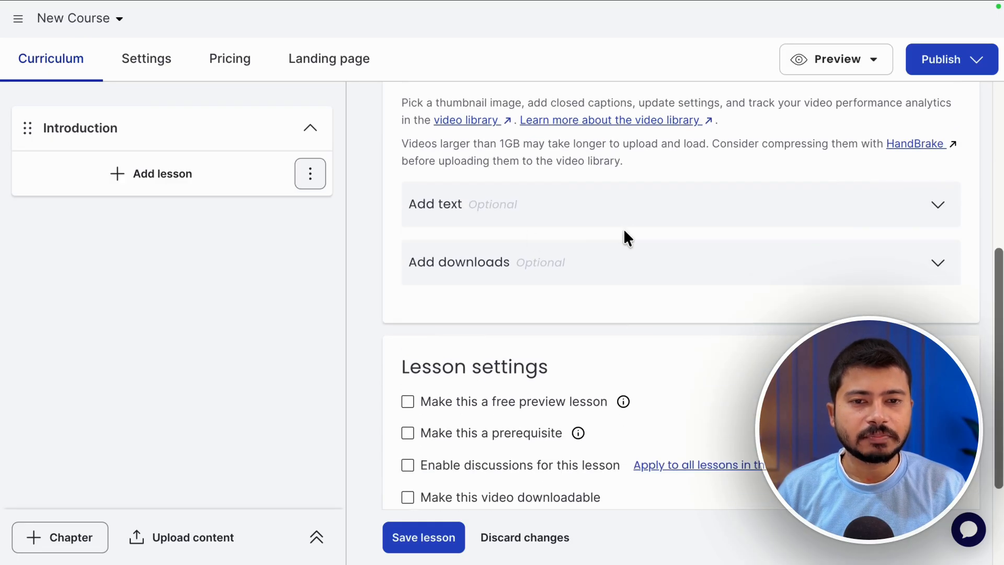
{"action": "left_click", "coordinate": [560, 221]}
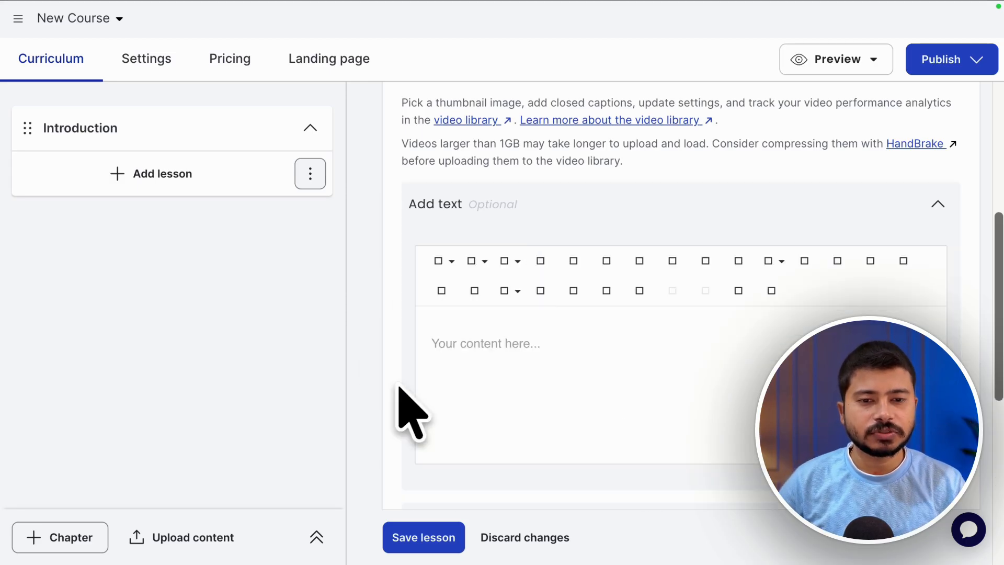
{"action": "left_click", "coordinate": [889, 208]}
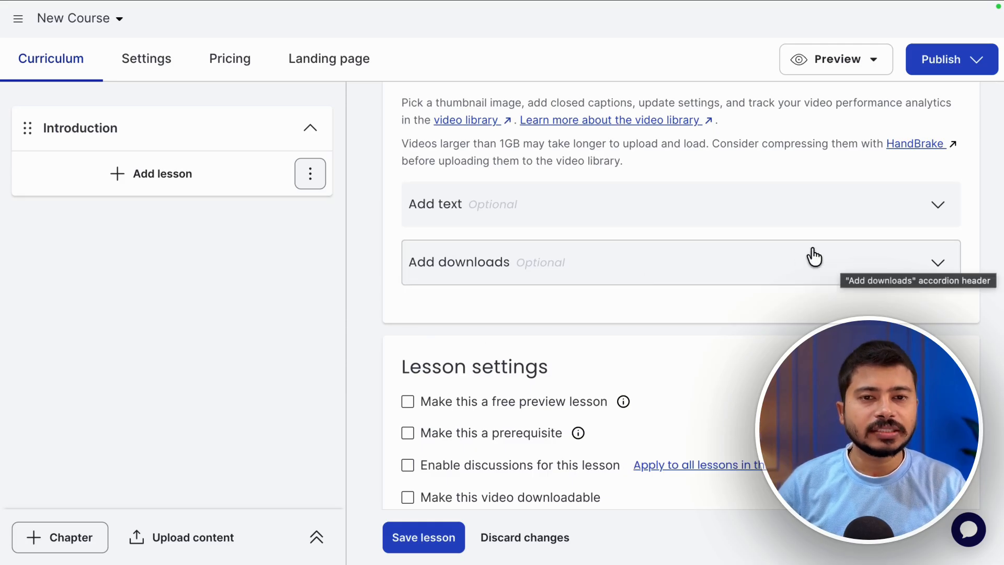
{"action": "scroll", "coordinate": [758, 256], "scroll_direction": "up", "scroll_amount": 1}
{"action": "scroll", "coordinate": [728, 433], "scroll_direction": "down", "scroll_amount": 1}
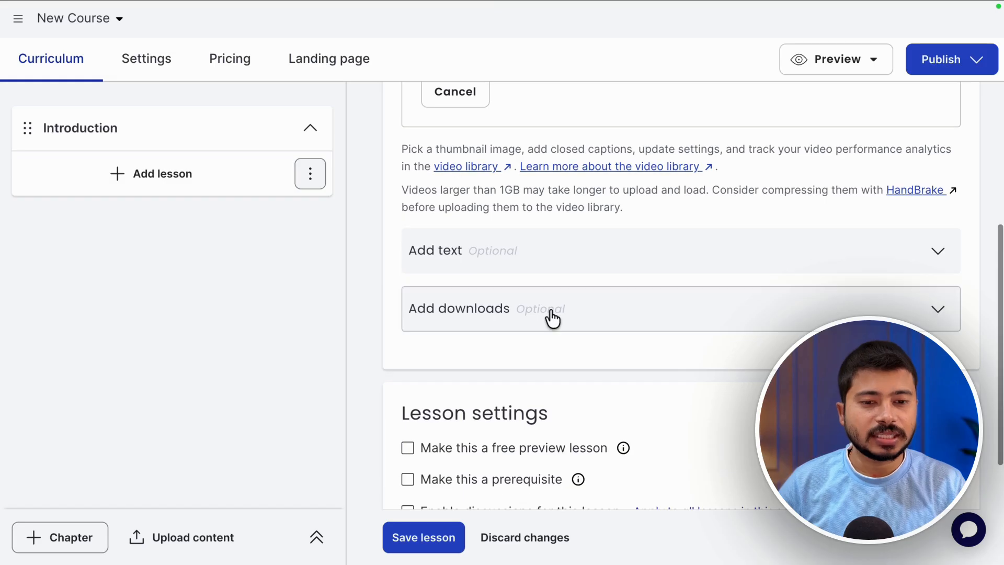
{"action": "left_click", "coordinate": [481, 316]}
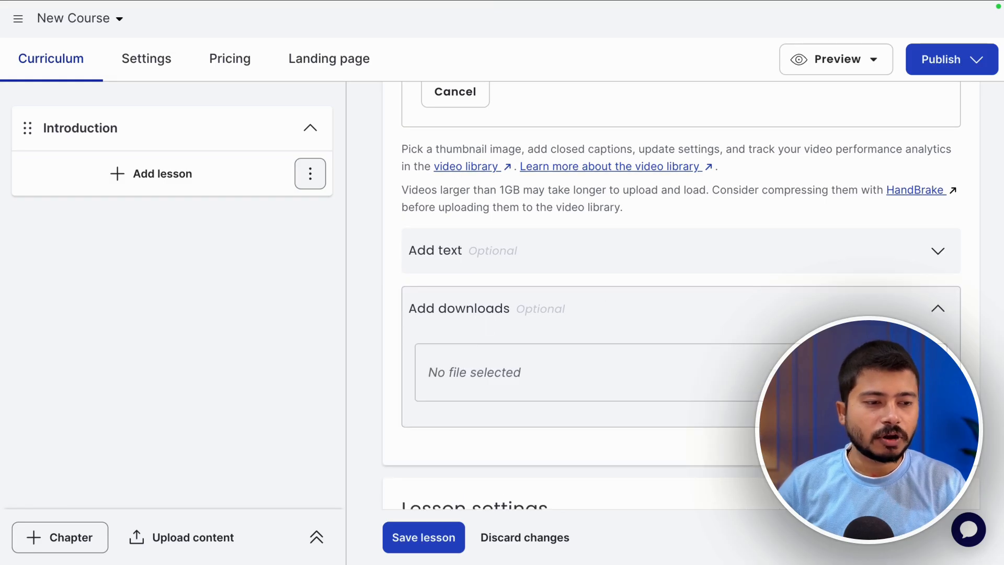
{"action": "left_click", "coordinate": [940, 315]}
{"action": "scroll", "coordinate": [516, 353], "scroll_direction": "down", "scroll_amount": 2}
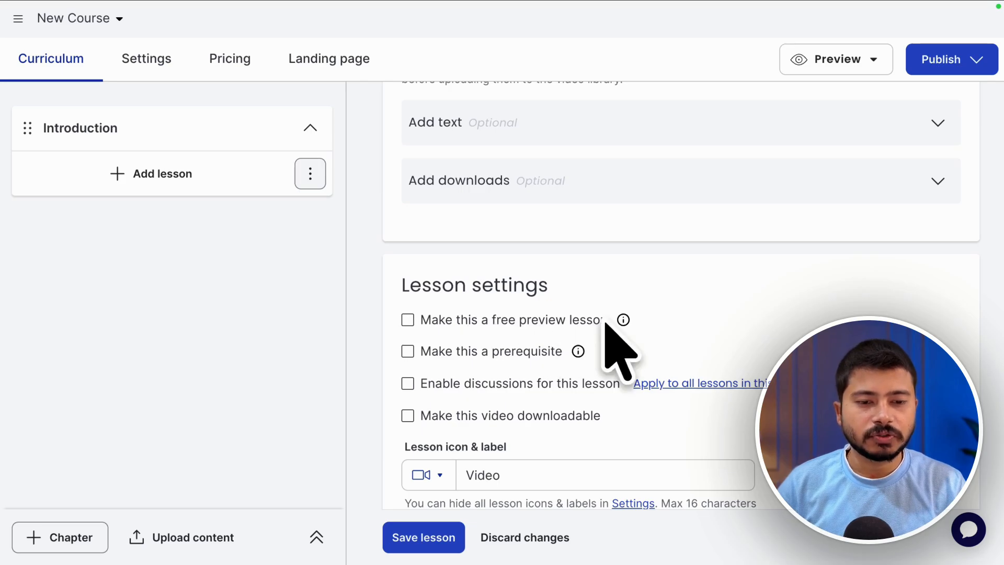
Try the free preview and discussions options in the lesson settings, switching each one off again.
{"action": "left_click", "coordinate": [408, 325]}
{"action": "left_click", "coordinate": [409, 328]}
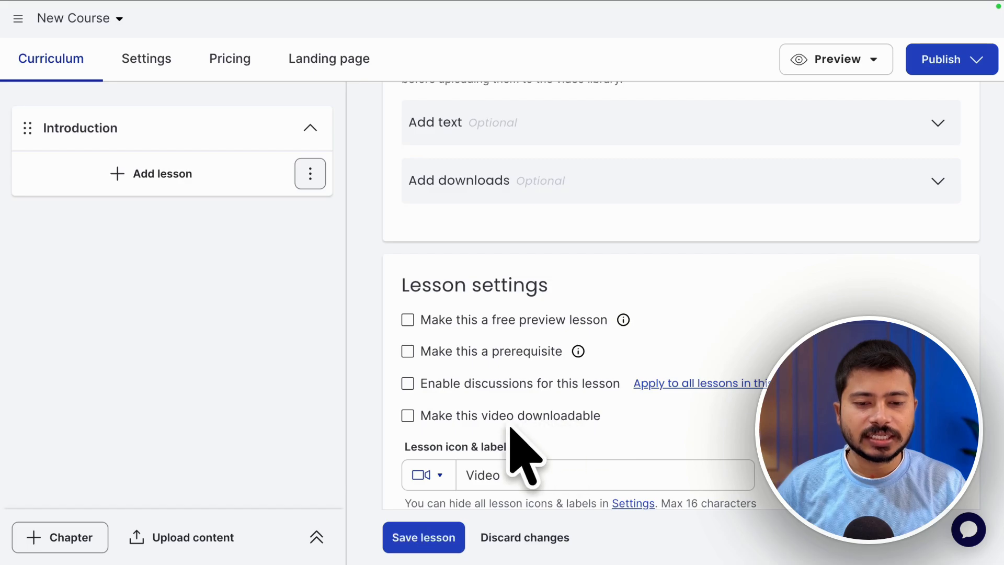
{"action": "scroll", "coordinate": [510, 431], "scroll_direction": "up", "scroll_amount": 5}
{"action": "scroll", "coordinate": [506, 425], "scroll_direction": "down", "scroll_amount": 6}
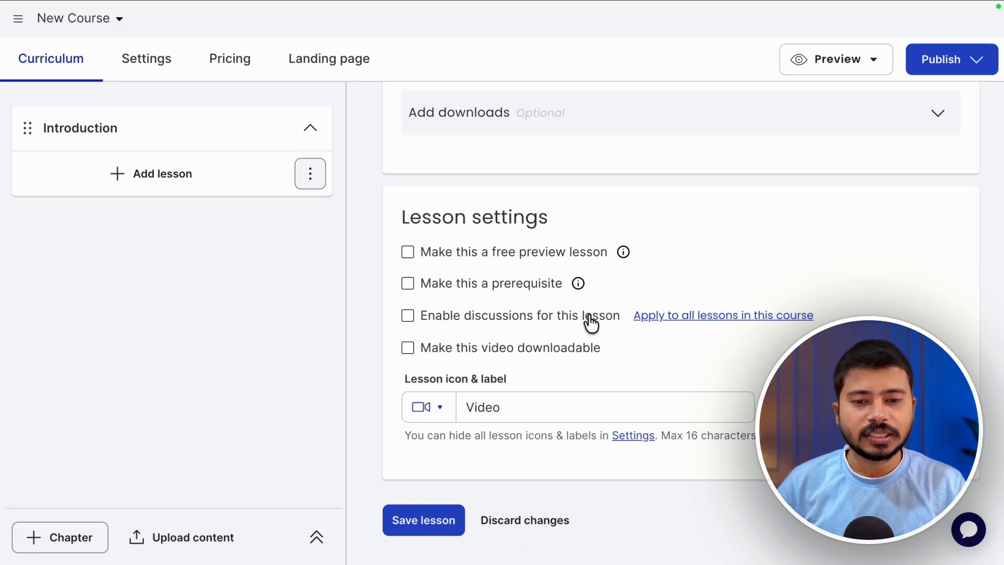
{"action": "left_click", "coordinate": [413, 315]}
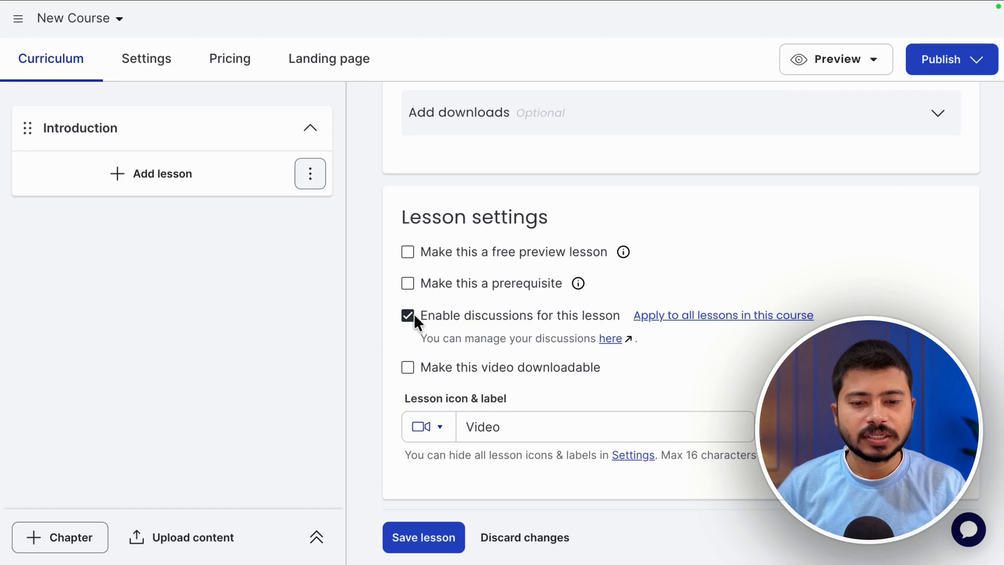
{"action": "left_click", "coordinate": [408, 315]}
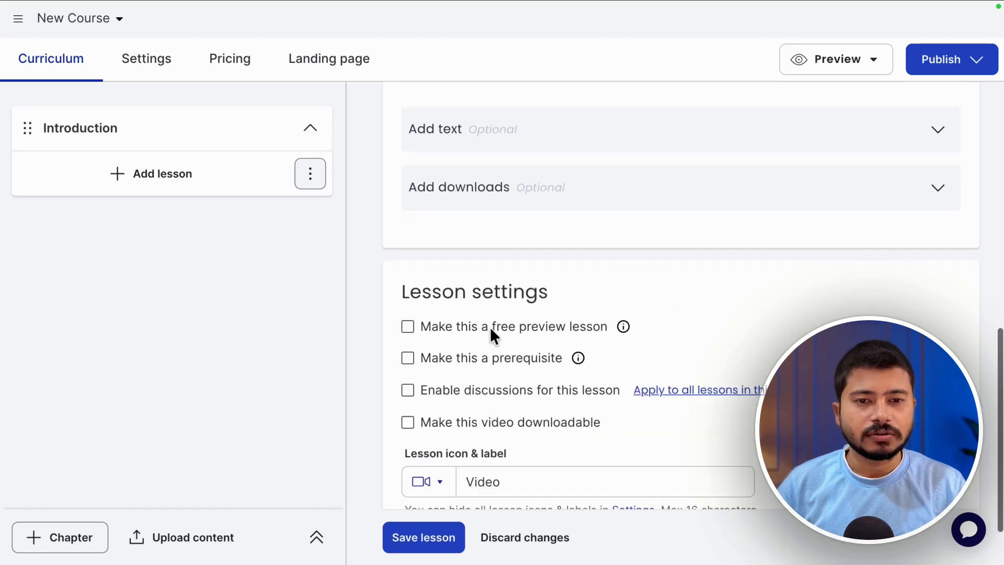
Save the "What is Meditation Media?" video lesson.
{"action": "left_click", "coordinate": [406, 531]}
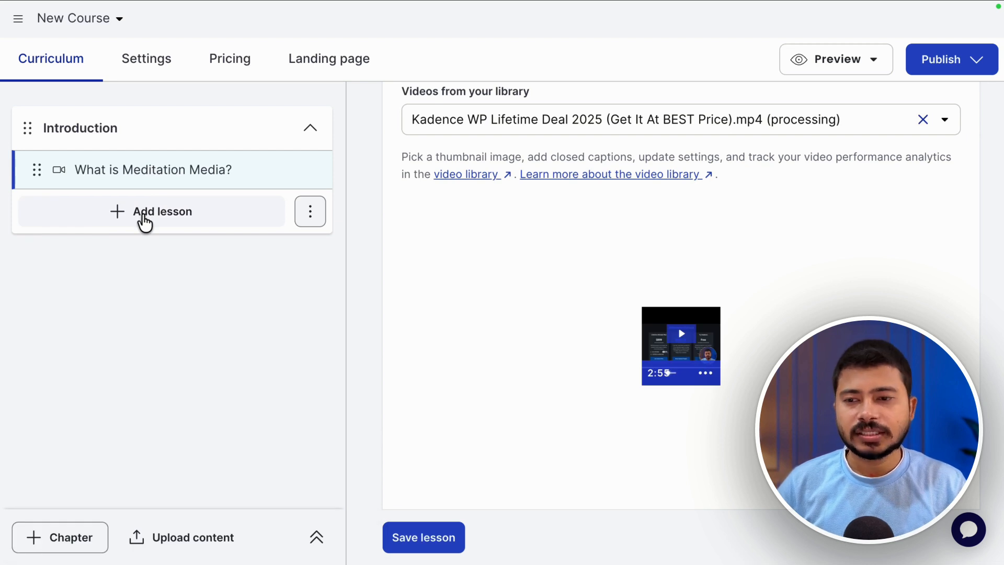
Add a video lesson titled "What will you learn inside Meditation Media?" to the Introduction chapter.
{"action": "left_click", "coordinate": [145, 219]}
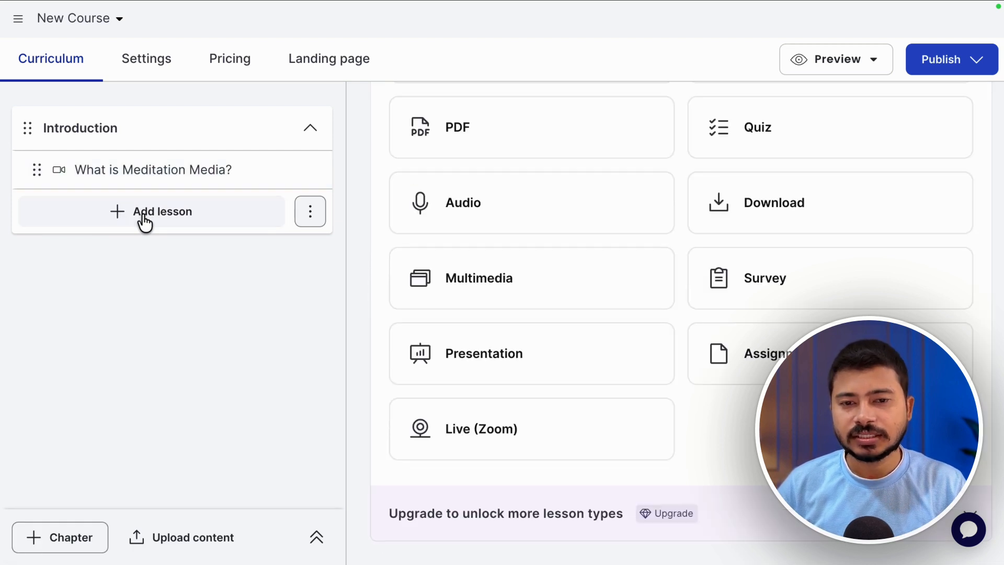
{"action": "left_click", "coordinate": [502, 211]}
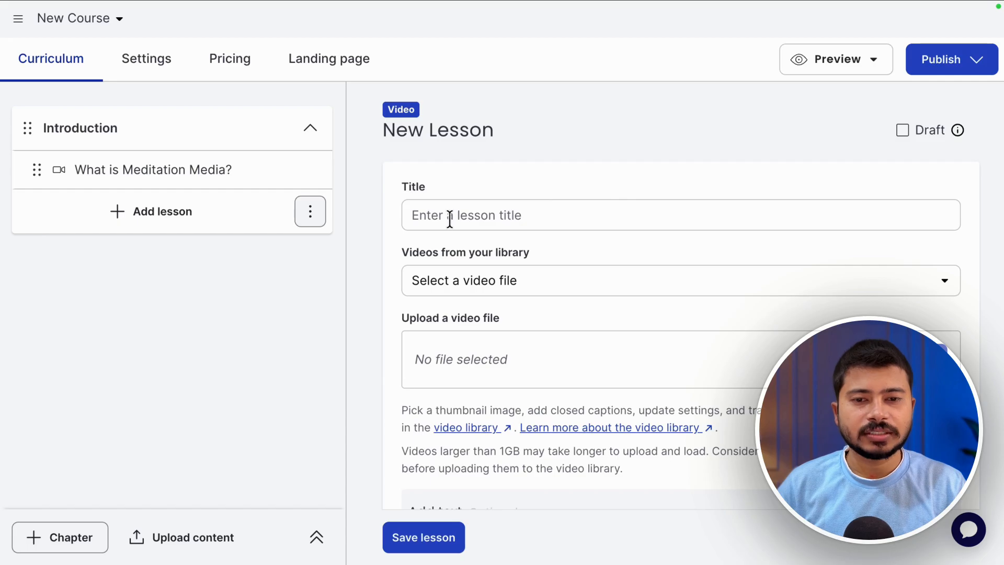
{"action": "left_click", "coordinate": [475, 216]}
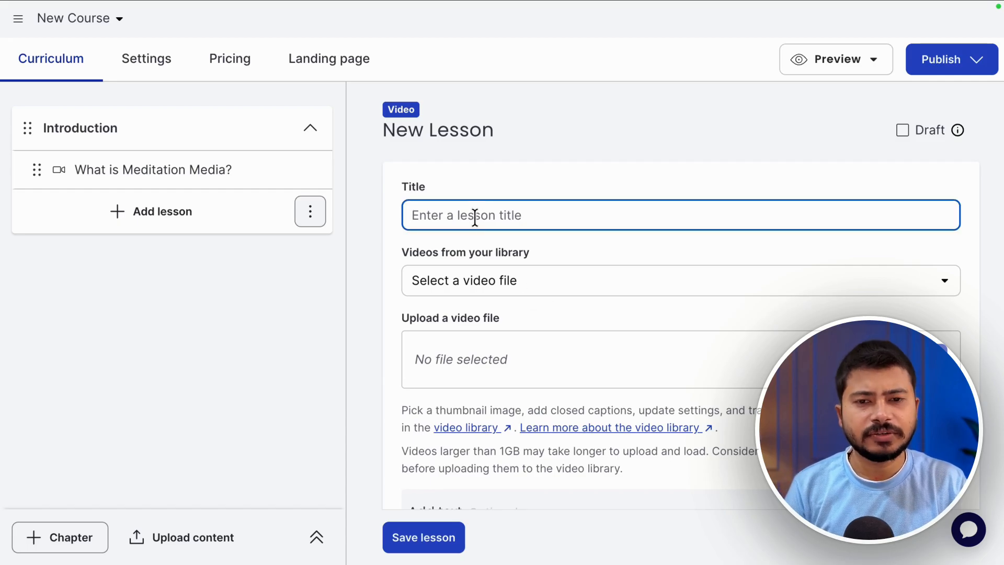
{"action": "type", "text": "What will you learn inside Meditation Media?"}
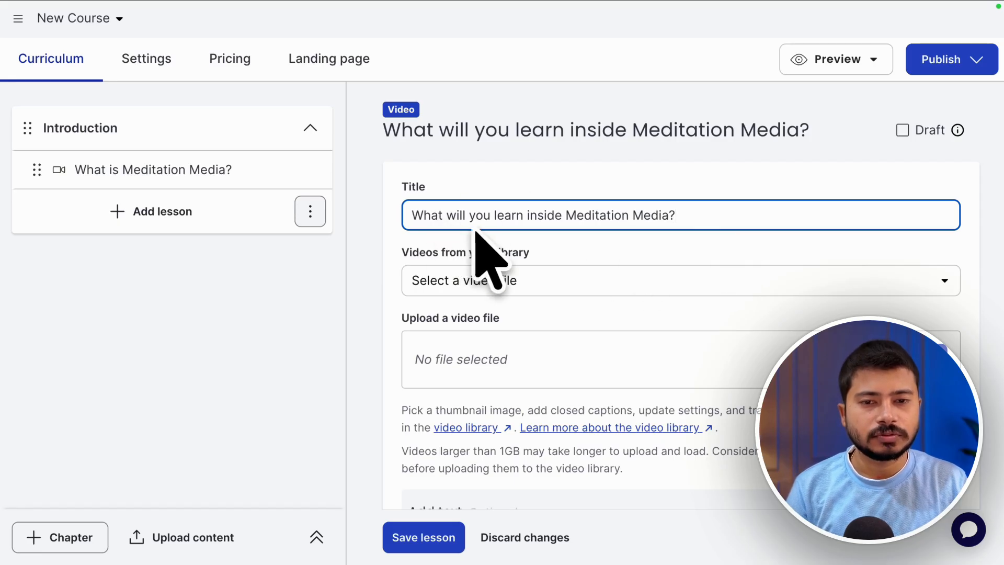
Attach "Kadence WP Lifetime Deal 2025 (Get It At BEST Price).mp4" from the video library to the lesson and save it.
{"action": "left_click", "coordinate": [582, 285]}
{"action": "scroll", "coordinate": [556, 430], "scroll_direction": "down", "scroll_amount": 3}
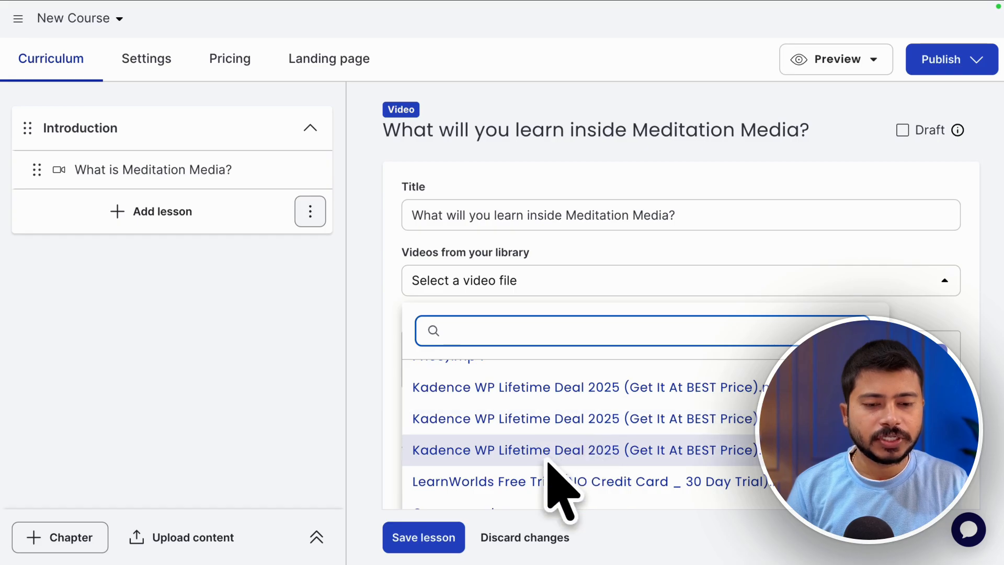
{"action": "left_click", "coordinate": [505, 419]}
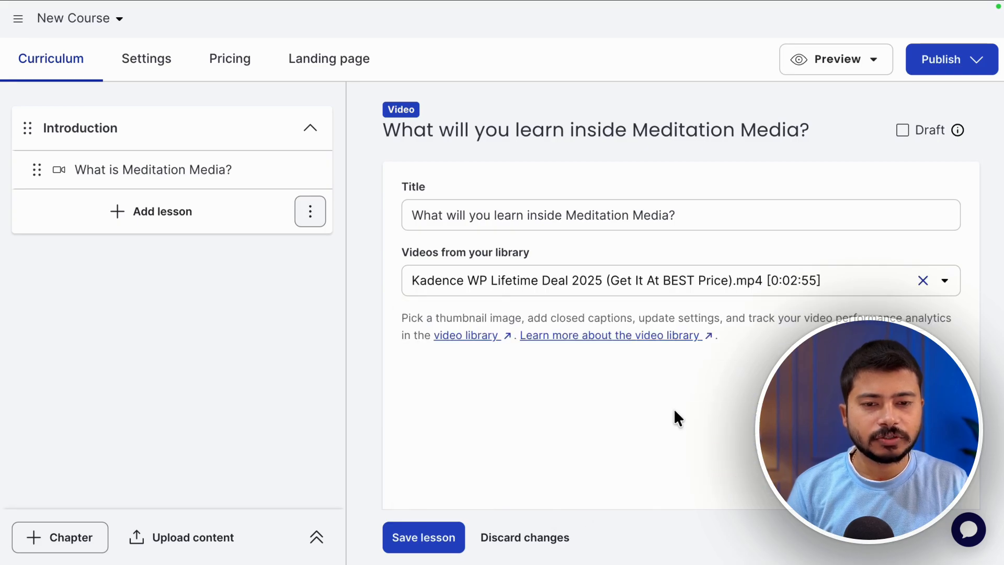
{"action": "scroll", "coordinate": [727, 256], "scroll_direction": "down", "scroll_amount": 10}
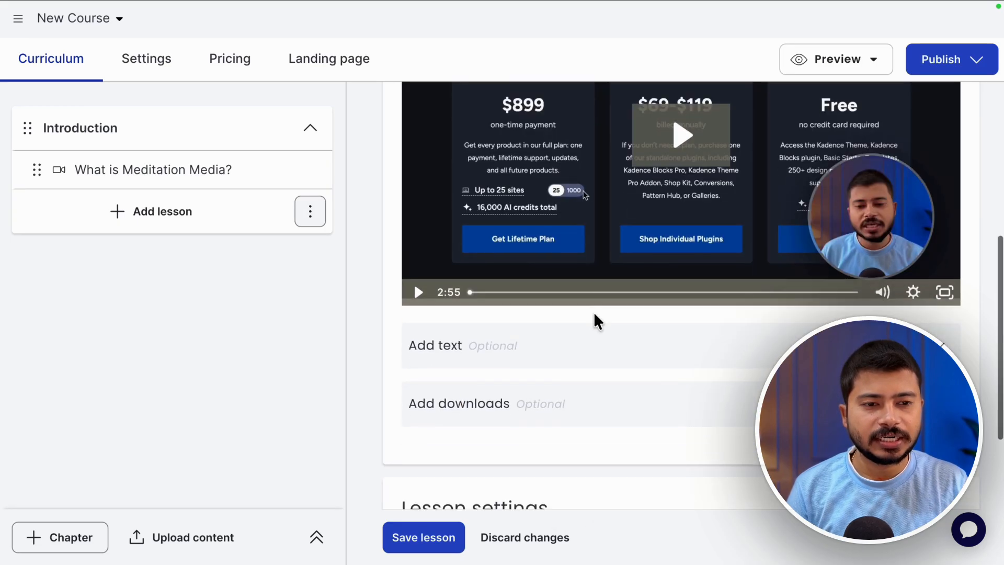
{"action": "left_click", "coordinate": [441, 526]}
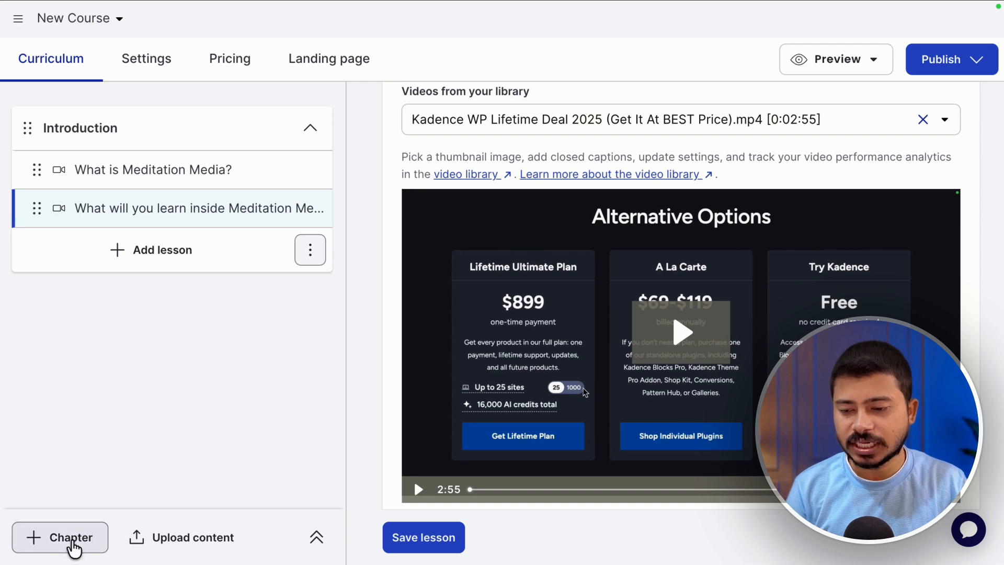
Create a new chapter titled "Module 1: Basics of Meditation" and save it.
{"action": "left_click", "coordinate": [73, 543]}
{"action": "type", "text": "Module 1: Basic"}
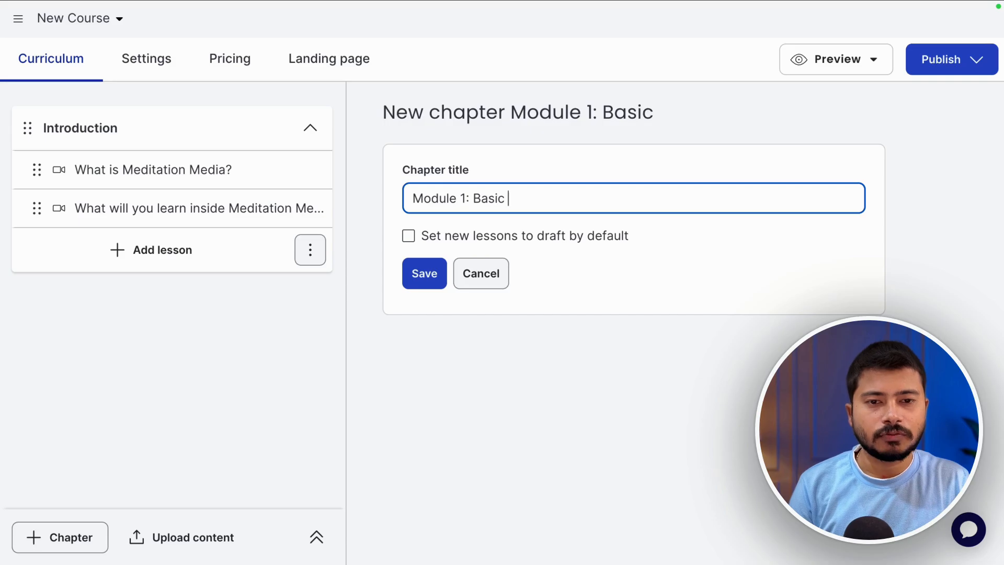
{"action": "type", "text": "s of Meditation"}
{"action": "left_click", "coordinate": [434, 277]}
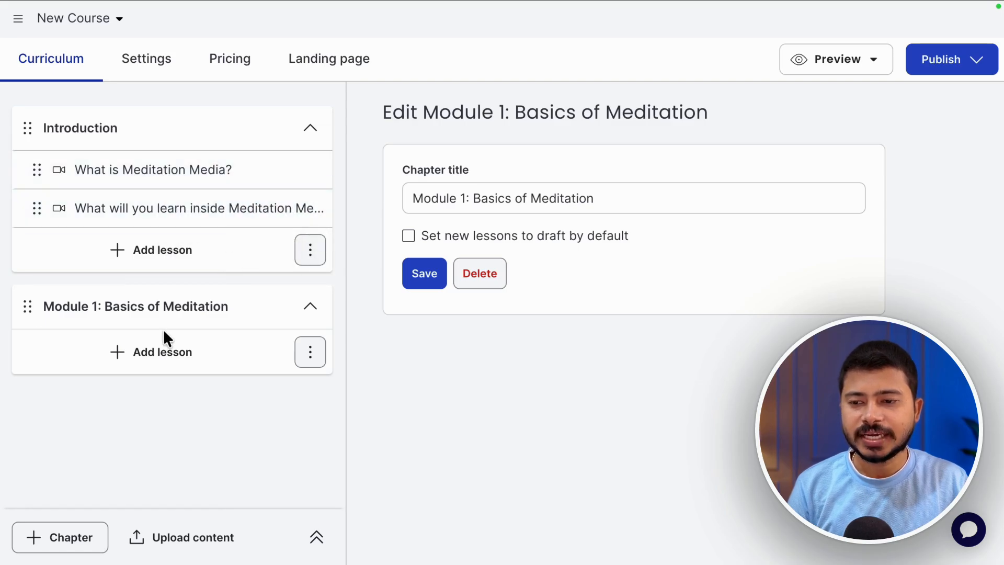
Add a video lesson titled "What is Meditation?" to the Module 1 chapter.
{"action": "left_click", "coordinate": [163, 367]}
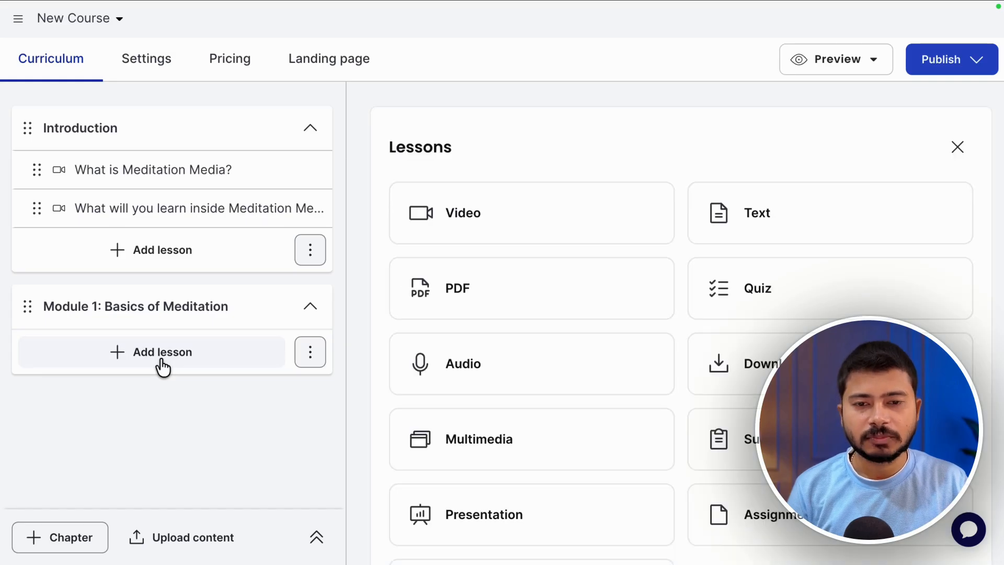
{"action": "left_click", "coordinate": [494, 220]}
{"action": "left_click", "coordinate": [477, 218]}
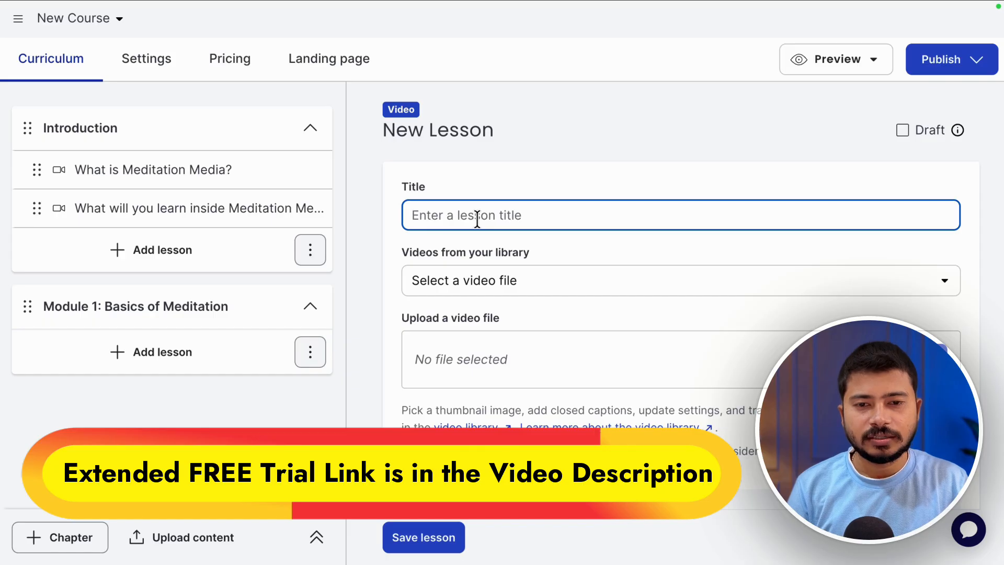
{"action": "type", "text": "What is Med"}
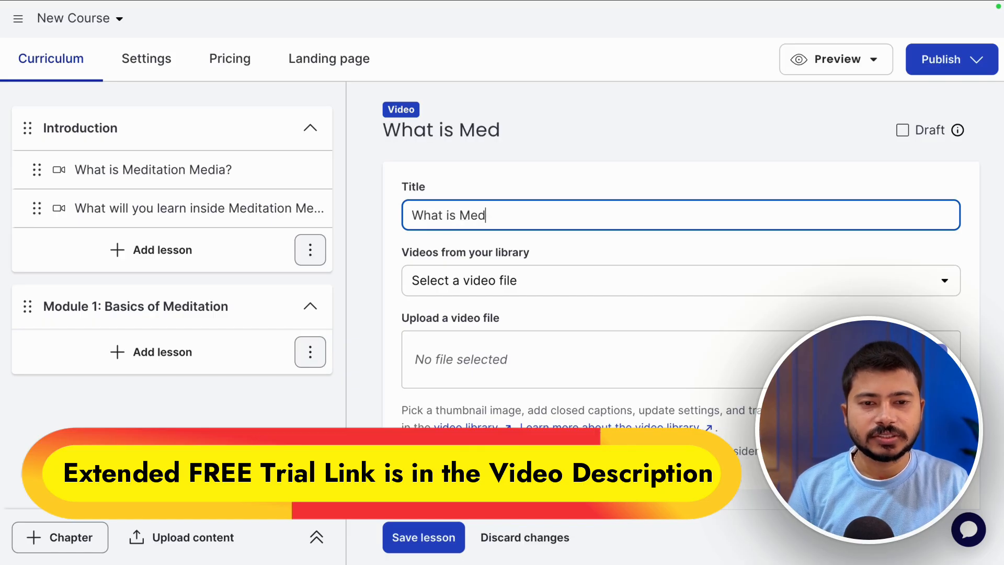
{"action": "type", "text": "itation?"}
Assign the Kadence WP Lifetime Deal 2025 library video to the "What is Meditation?" lesson and save the lesson.
{"action": "left_click", "coordinate": [538, 291]}
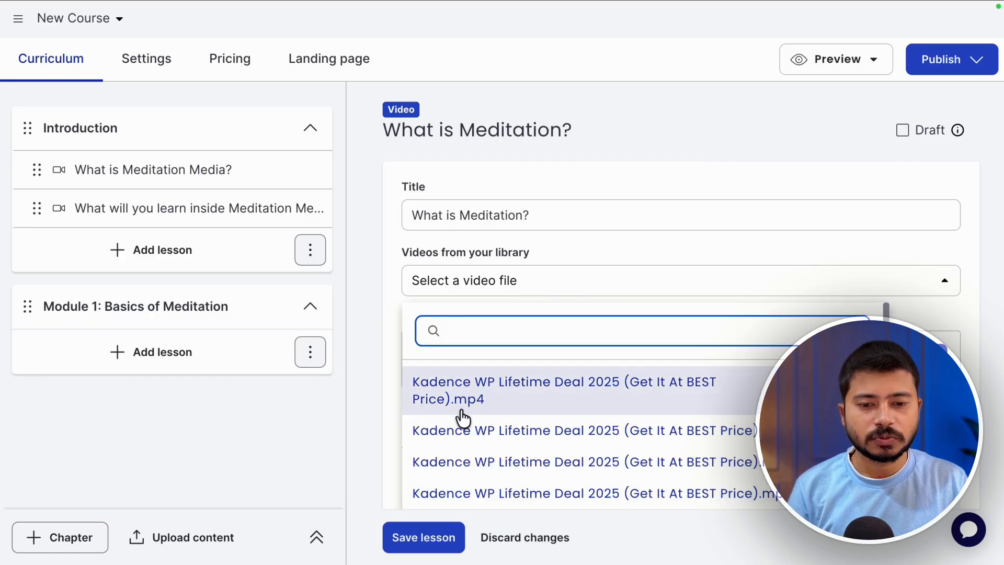
{"action": "left_click", "coordinate": [490, 444]}
{"action": "scroll", "coordinate": [685, 319], "scroll_direction": "down", "scroll_amount": 10}
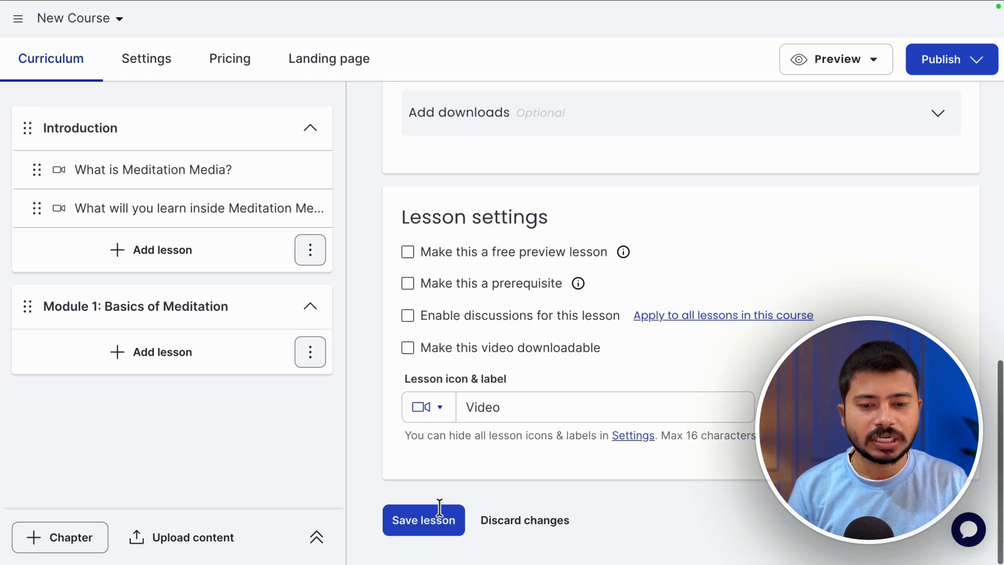
{"action": "left_click", "coordinate": [415, 529]}
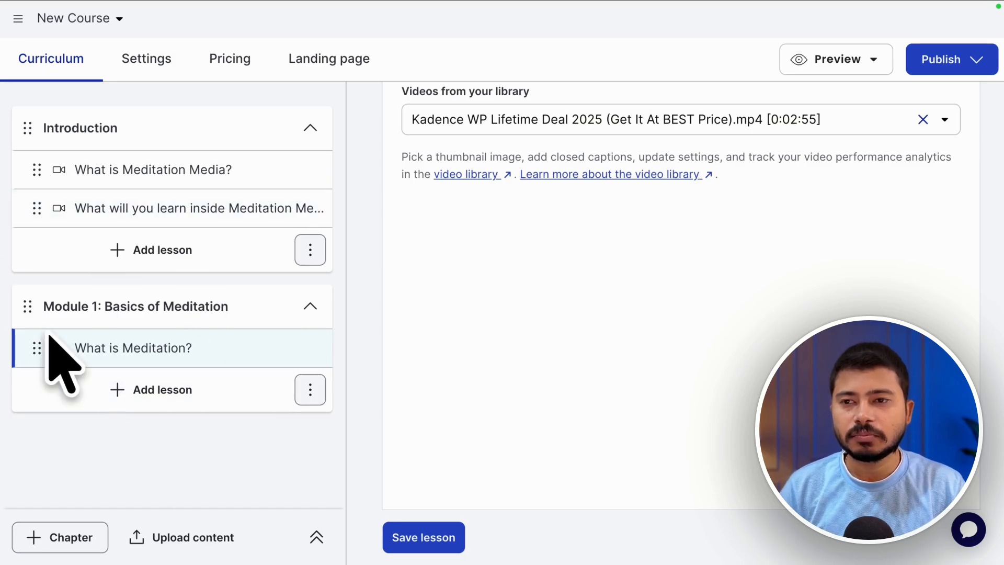
Change the course name to "Meditation Media" in the course's basic settings.
{"action": "left_click", "coordinate": [136, 72]}
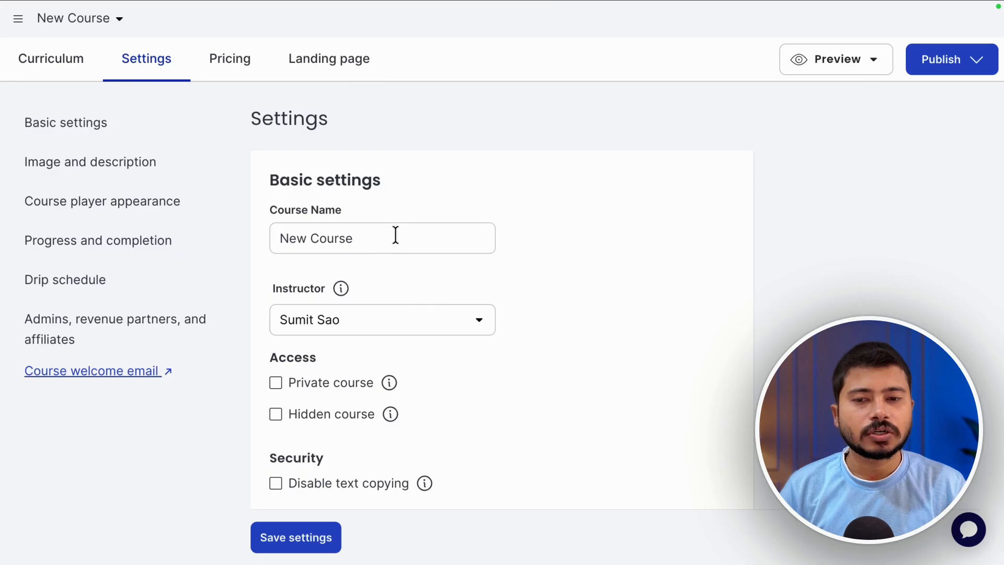
{"action": "left_click", "coordinate": [396, 235]}
{"action": "key", "text": "ctrl+a"}
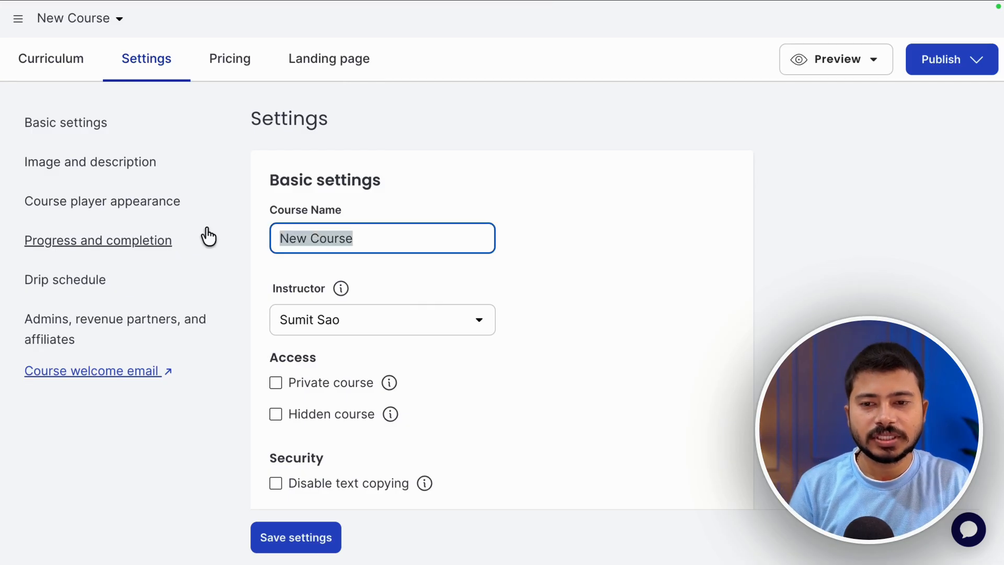
{"action": "type", "text": "Meditation Media"}
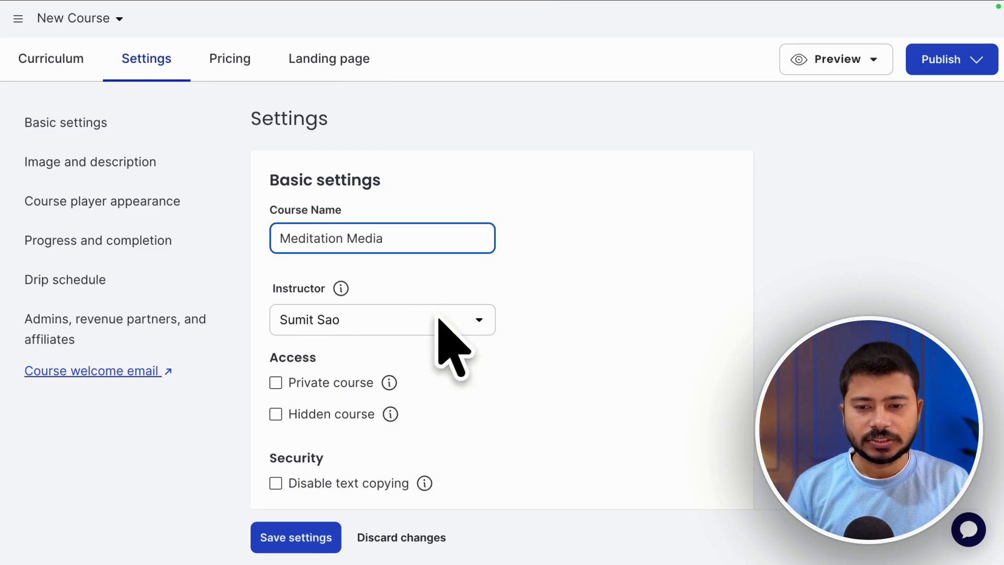
Upload the green forest picture as the course image and enter "This is a Meditation Course" as the product description.
{"action": "scroll", "coordinate": [560, 369], "scroll_direction": "down", "scroll_amount": 2}
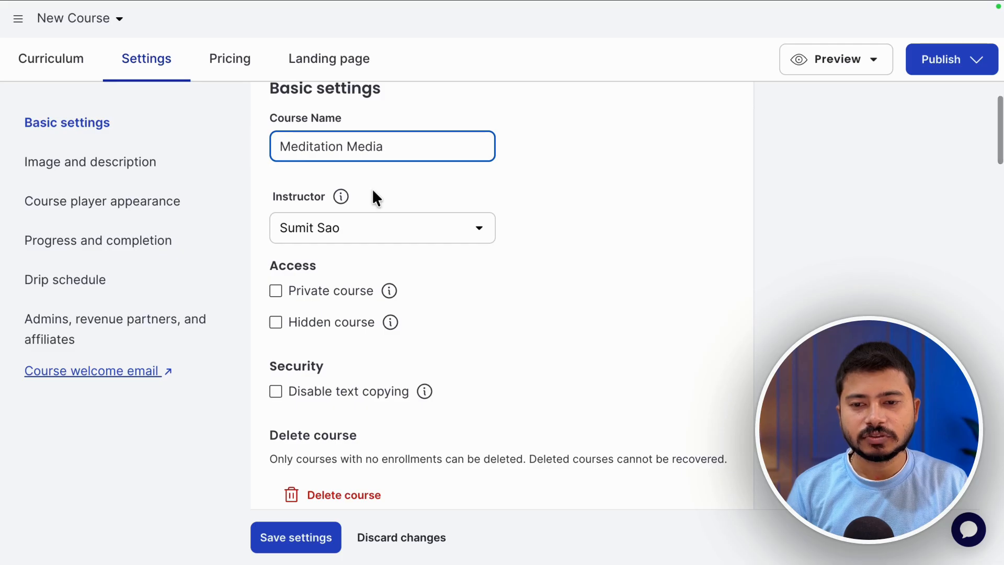
{"action": "scroll", "coordinate": [492, 314], "scroll_direction": "down", "scroll_amount": 2}
{"action": "scroll", "coordinate": [523, 234], "scroll_direction": "down", "scroll_amount": 5}
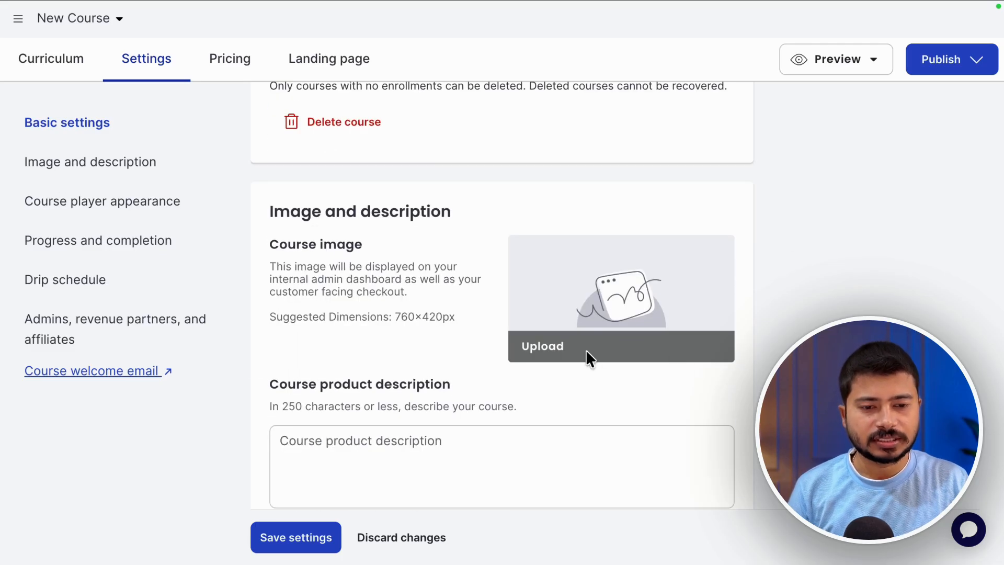
{"action": "left_click", "coordinate": [534, 353]}
{"action": "left_click", "coordinate": [528, 252]}
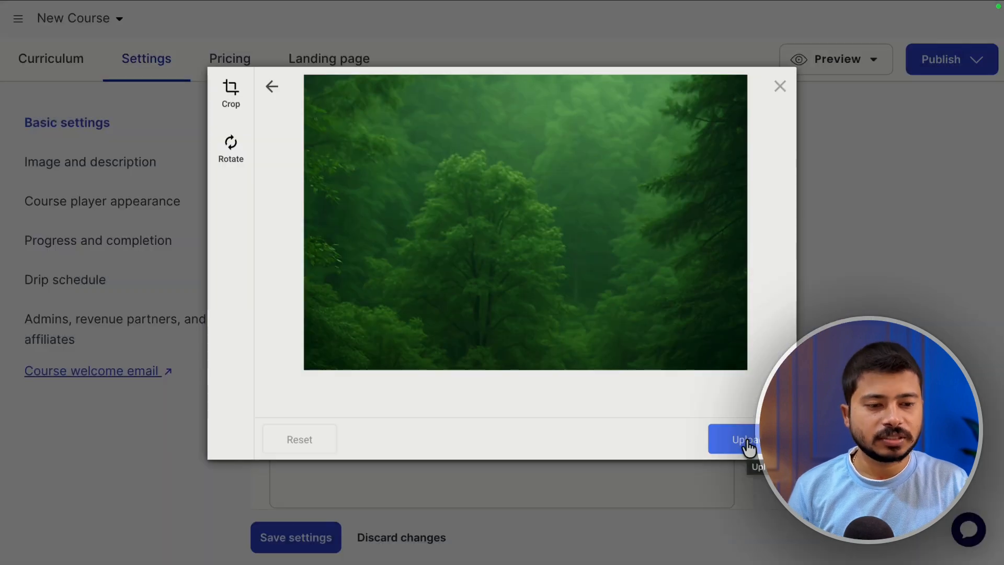
{"action": "left_click", "coordinate": [748, 447]}
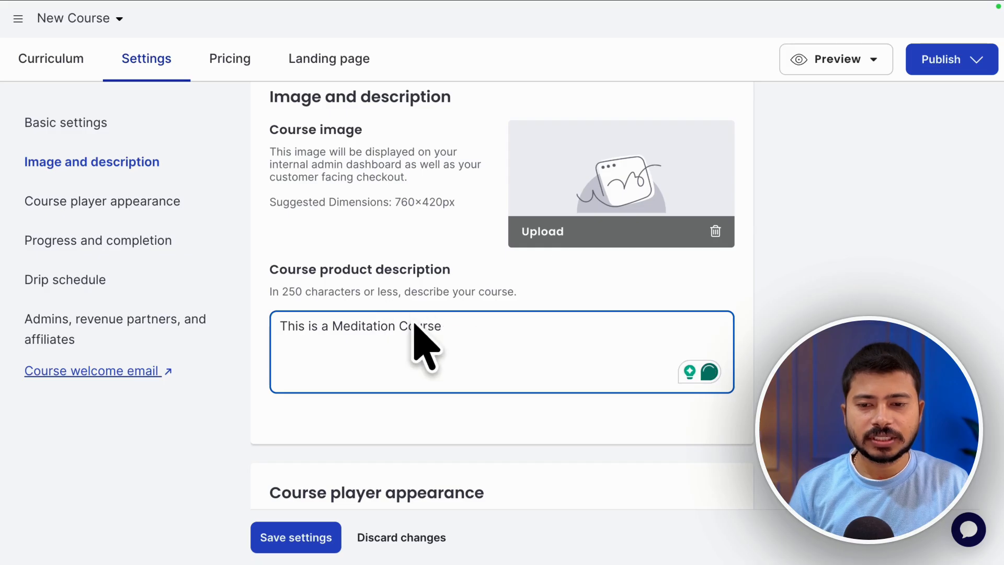
Try the Dark Theme for the course player, switching back to the Light Theme.
{"action": "scroll", "coordinate": [564, 398], "scroll_direction": "down", "scroll_amount": 3}
{"action": "scroll", "coordinate": [563, 399], "scroll_direction": "down", "scroll_amount": 4}
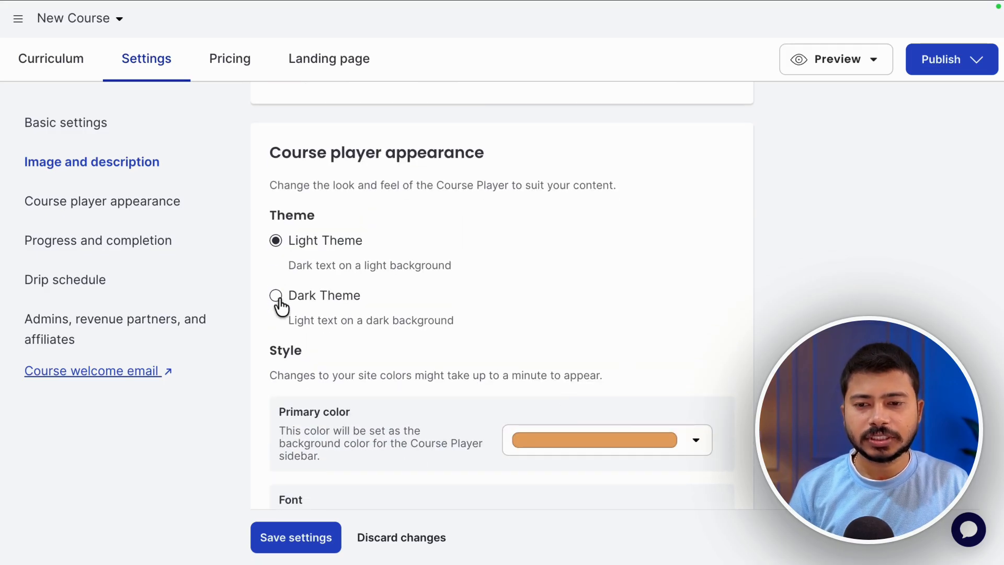
{"action": "left_click", "coordinate": [277, 297]}
{"action": "left_click", "coordinate": [276, 242]}
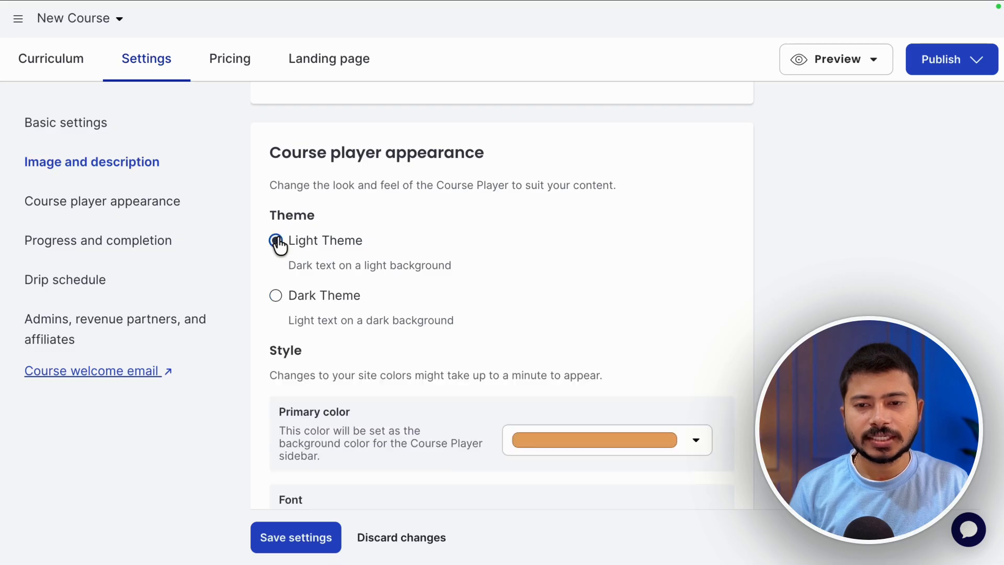
Set the course player's primary color to the green swatch 7ED321.
{"action": "scroll", "coordinate": [372, 261], "scroll_direction": "down", "scroll_amount": 3}
{"action": "left_click", "coordinate": [594, 274]}
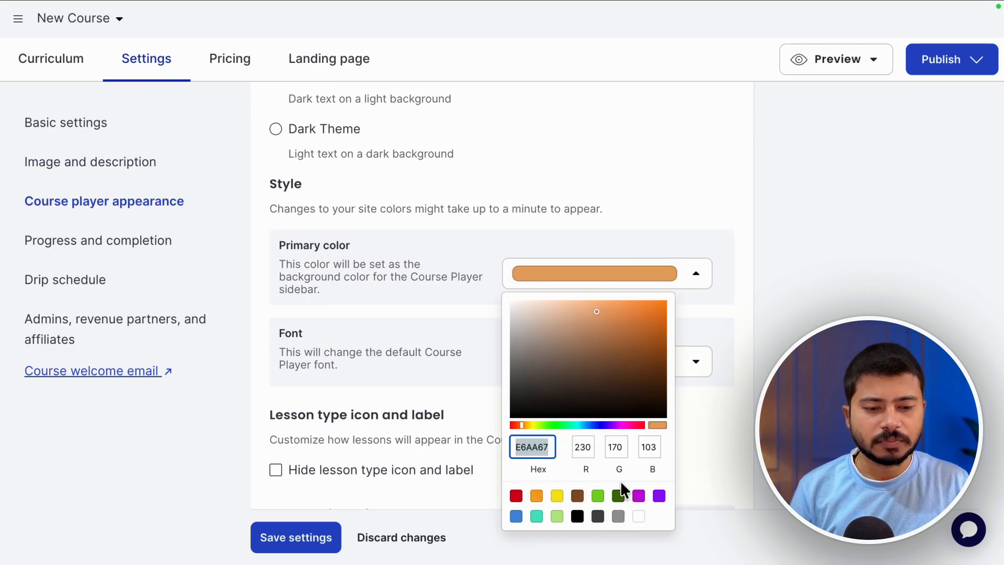
{"action": "left_click", "coordinate": [598, 496]}
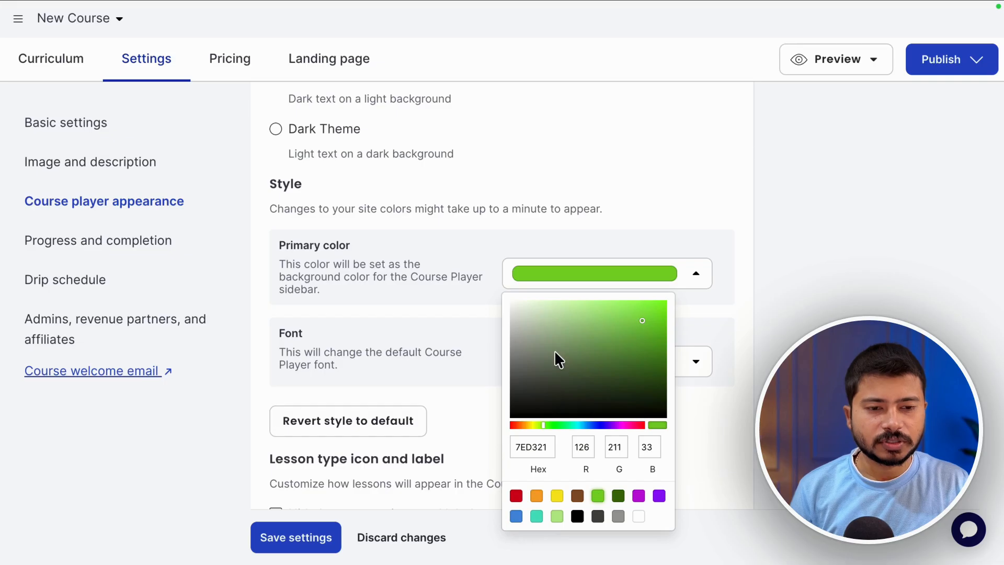
{"action": "left_click", "coordinate": [447, 312]}
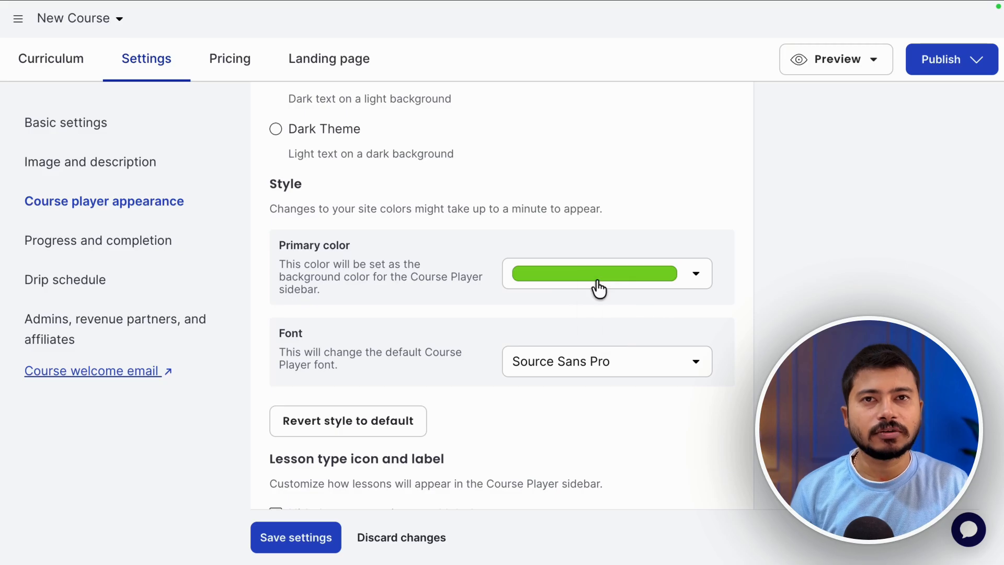
Review the remaining player and progress settings, trying the completion certificates option and switching it off again.
{"action": "scroll", "coordinate": [601, 293], "scroll_direction": "down", "scroll_amount": 2}
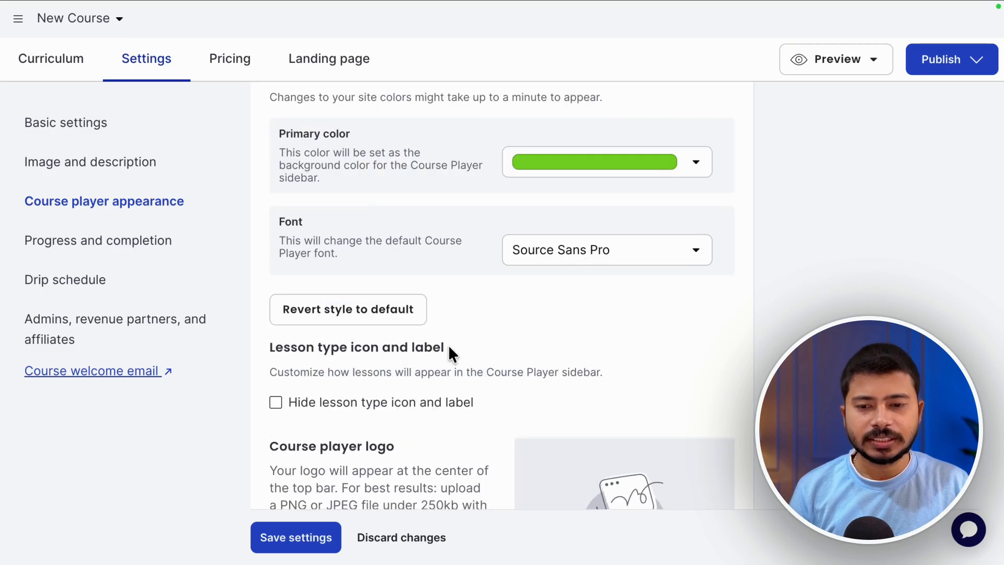
{"action": "scroll", "coordinate": [448, 344], "scroll_direction": "down", "scroll_amount": 1}
{"action": "scroll", "coordinate": [414, 346], "scroll_direction": "down", "scroll_amount": 4}
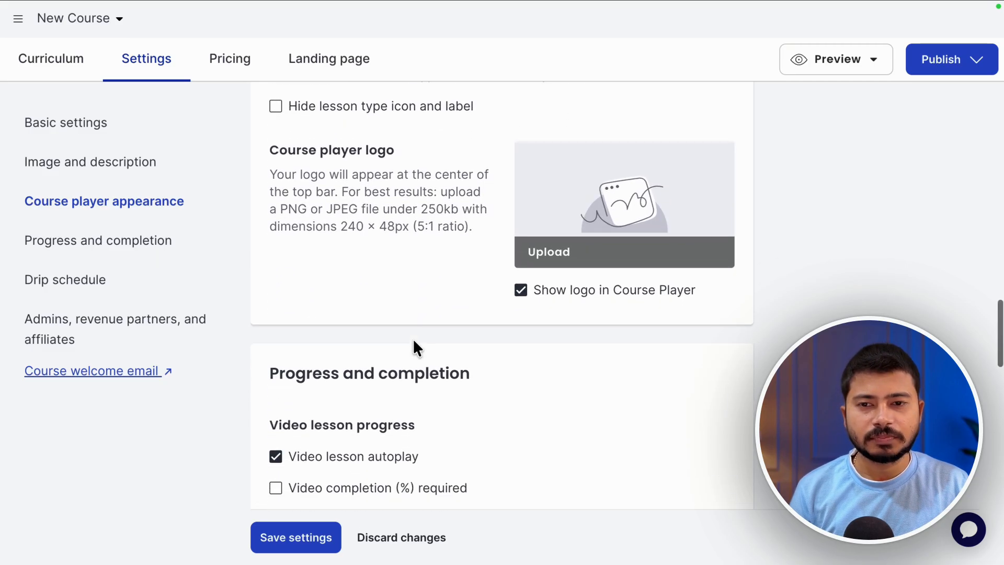
{"action": "scroll", "coordinate": [475, 327], "scroll_direction": "down", "scroll_amount": 10}
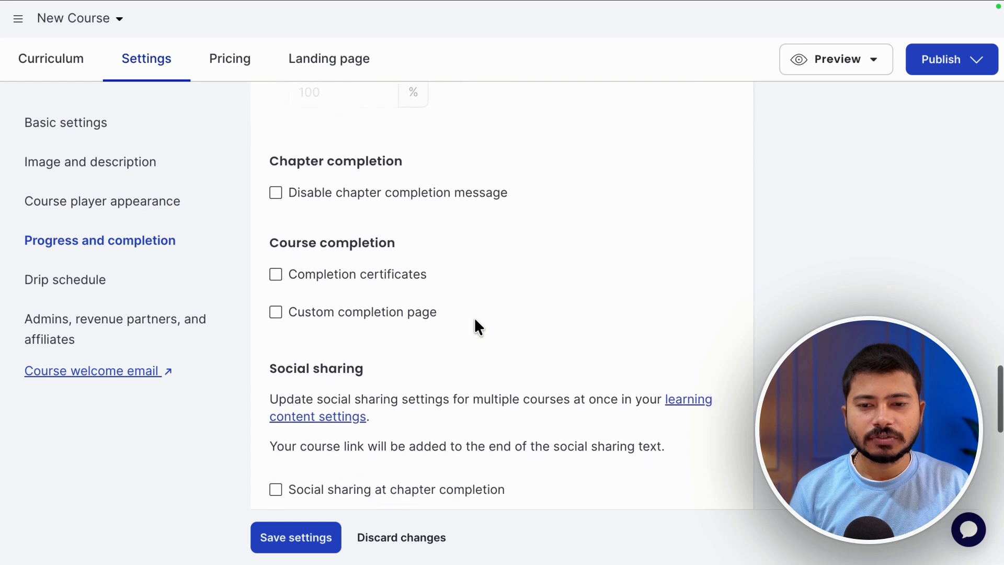
{"action": "scroll", "coordinate": [475, 327], "scroll_direction": "up", "scroll_amount": 2}
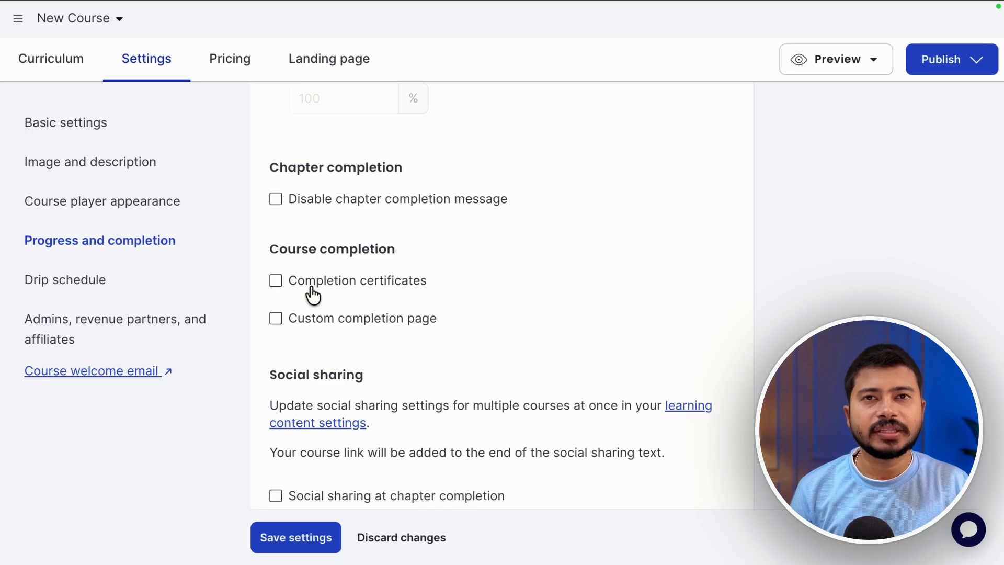
{"action": "left_click", "coordinate": [276, 283]}
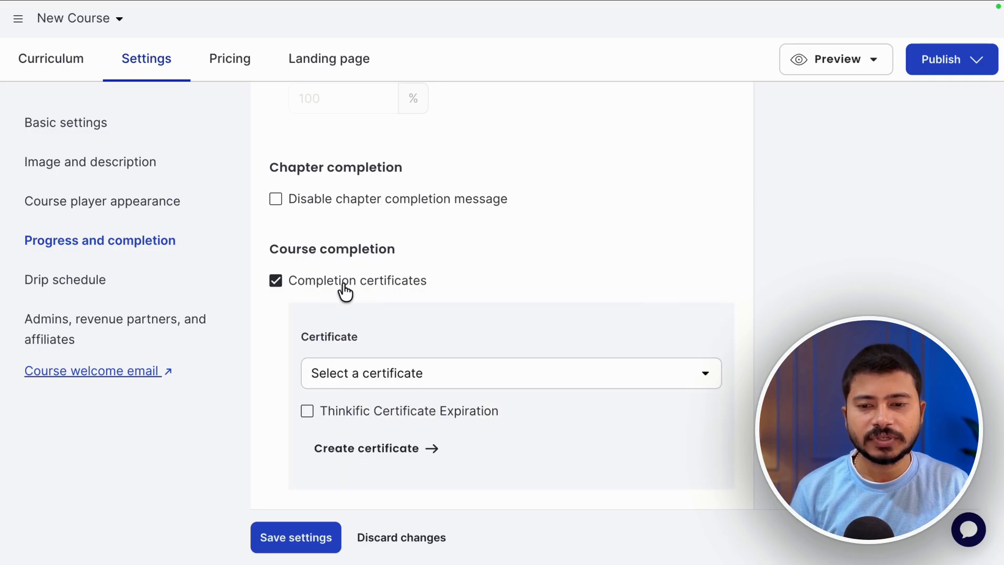
{"action": "left_click", "coordinate": [276, 284]}
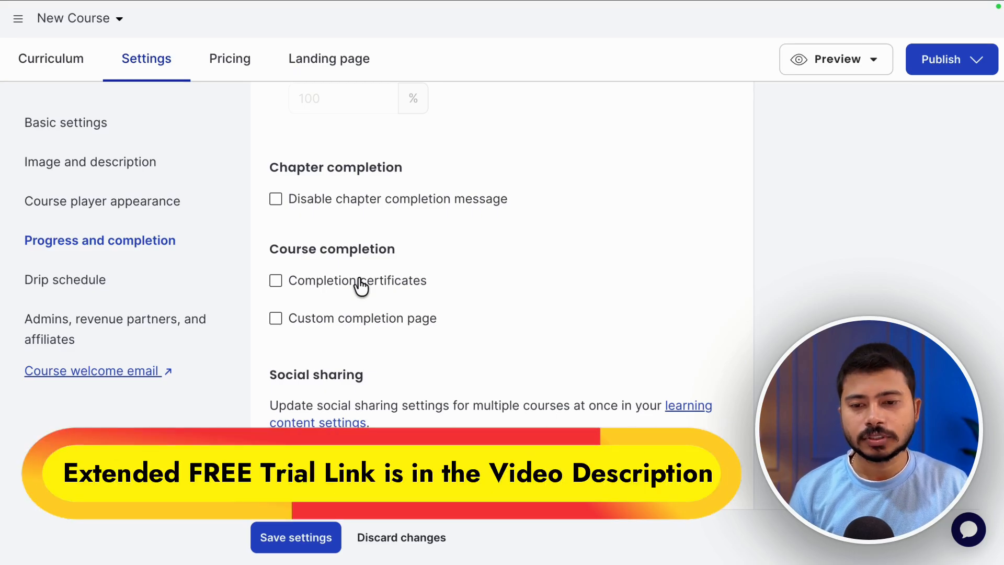
{"action": "scroll", "coordinate": [361, 286], "scroll_direction": "down", "scroll_amount": 5}
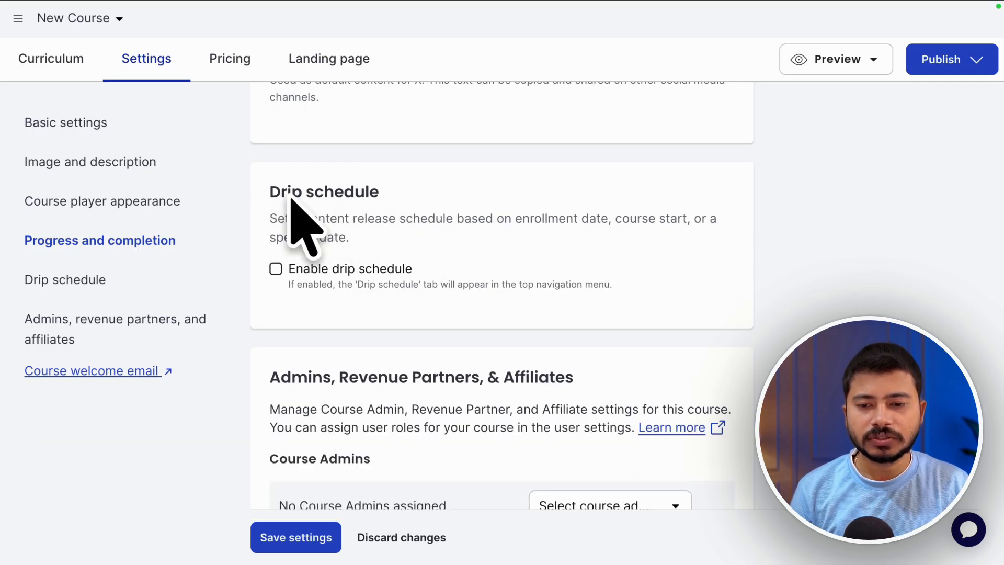
Review the drip schedule and the admins, revenue partners and affiliates options, and save the course settings.
{"action": "scroll", "coordinate": [422, 312], "scroll_direction": "down", "scroll_amount": 5}
{"action": "scroll", "coordinate": [424, 317], "scroll_direction": "up", "scroll_amount": 1}
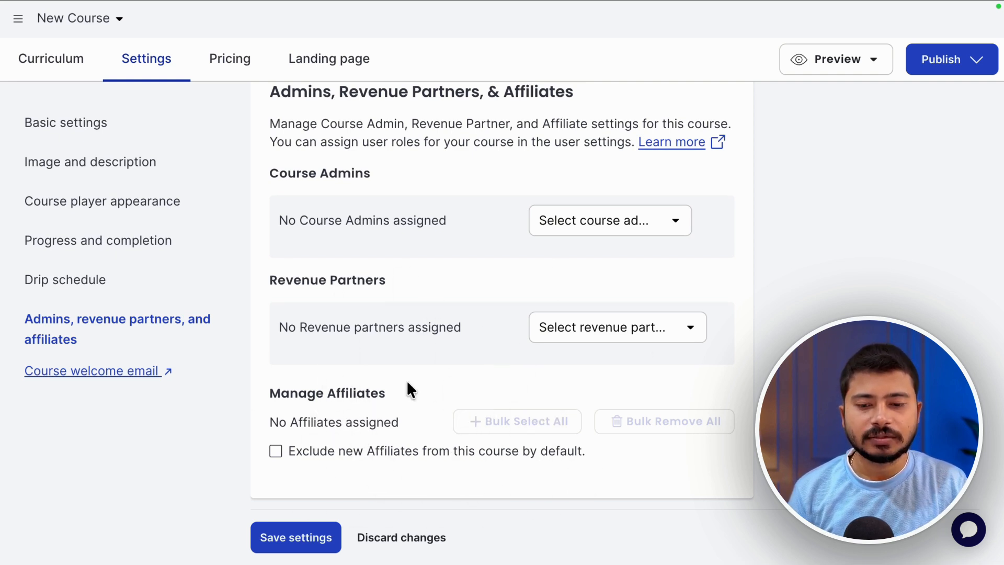
{"action": "scroll", "coordinate": [413, 300], "scroll_direction": "up", "scroll_amount": 5}
{"action": "scroll", "coordinate": [410, 314], "scroll_direction": "down", "scroll_amount": 5}
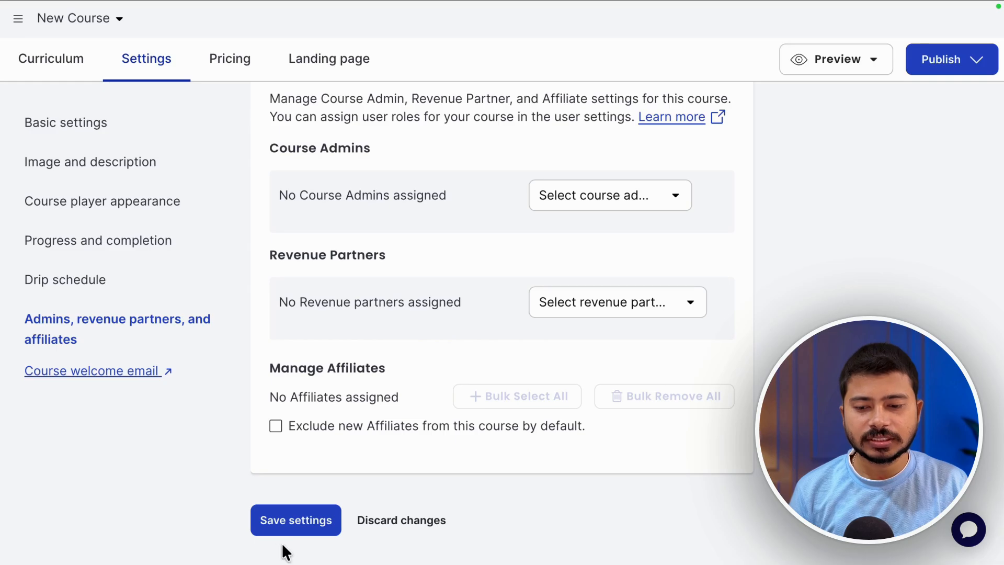
{"action": "left_click", "coordinate": [291, 527]}
Set the course's primary pricing to a one-time payment of $97 with the enrollment duration left blank, and save it.
{"action": "left_click", "coordinate": [228, 62]}
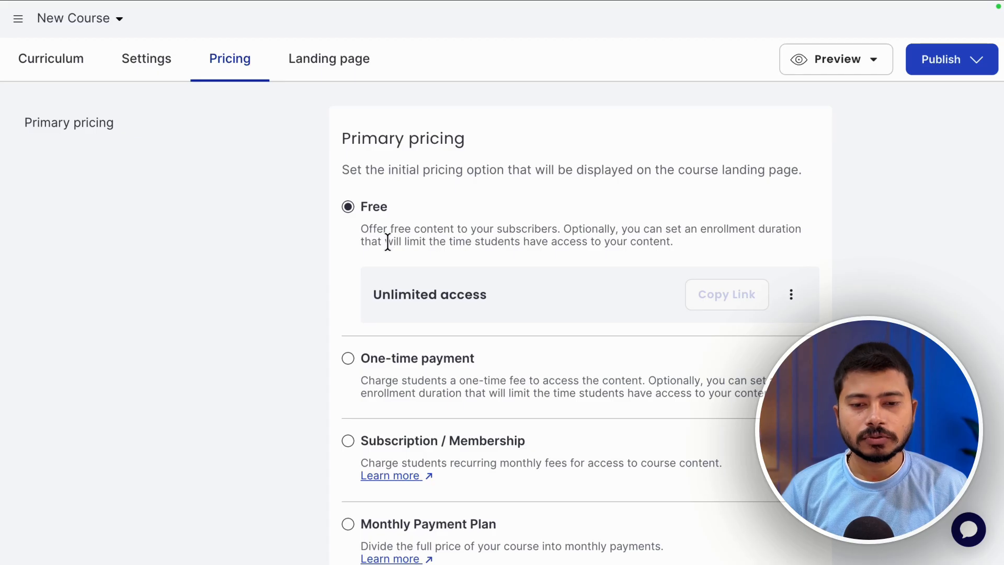
{"action": "scroll", "coordinate": [388, 242], "scroll_direction": "down", "scroll_amount": 2}
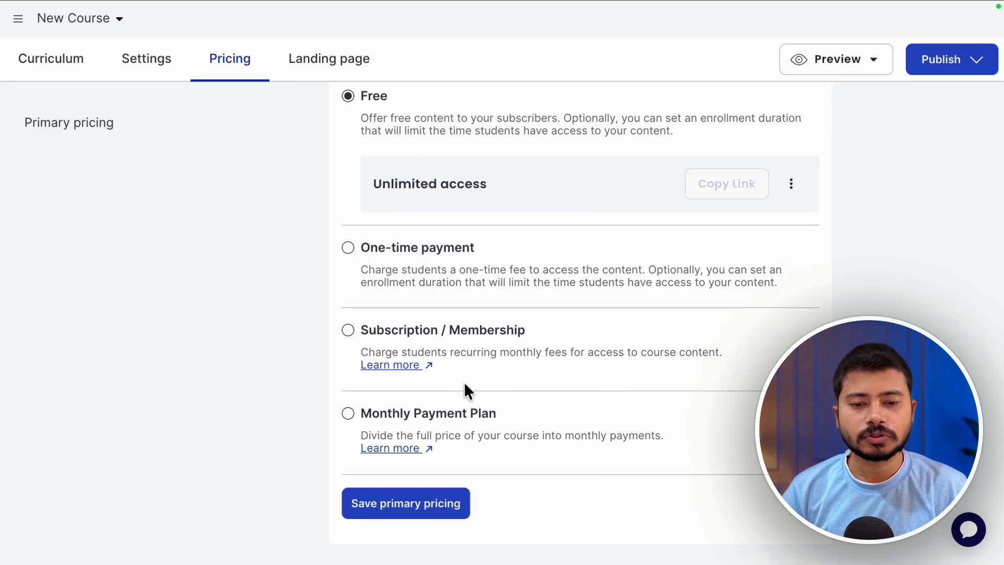
{"action": "scroll", "coordinate": [641, 355], "scroll_direction": "up", "scroll_amount": 2}
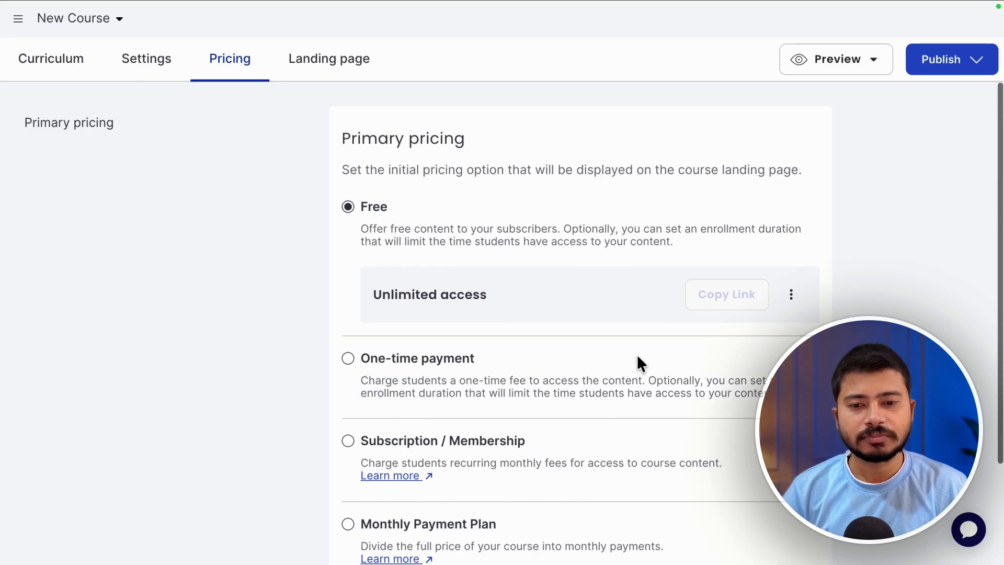
{"action": "left_click", "coordinate": [347, 359]}
{"action": "scroll", "coordinate": [575, 330], "scroll_direction": "down", "scroll_amount": 3}
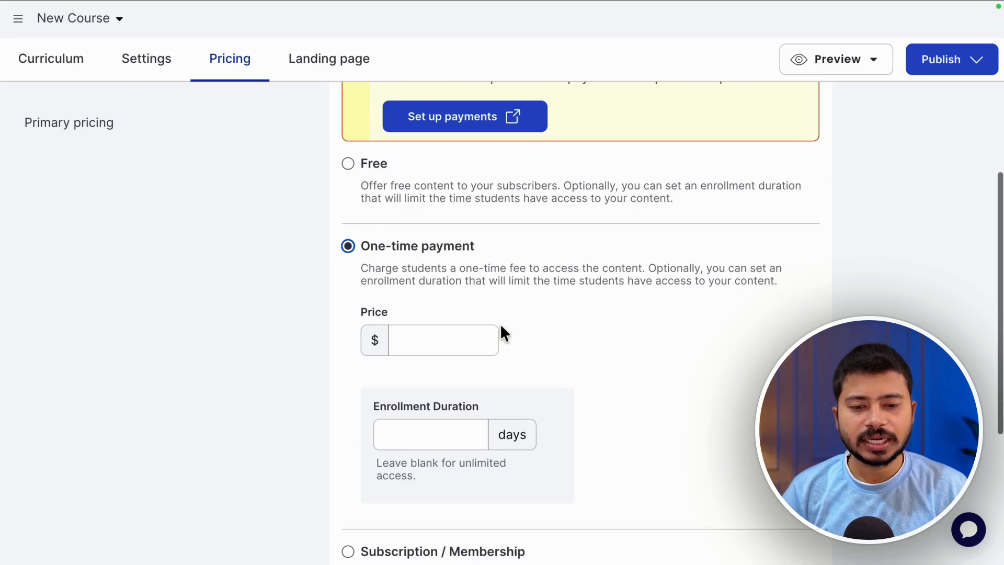
{"action": "left_click", "coordinate": [440, 345]}
{"action": "type", "text": "97"}
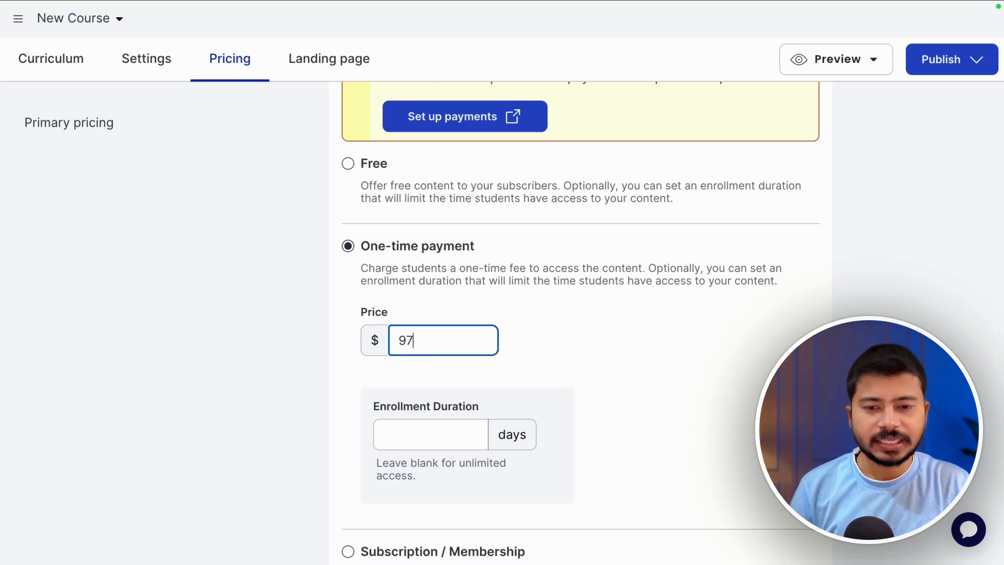
{"action": "left_click", "coordinate": [554, 359]}
{"action": "scroll", "coordinate": [554, 359], "scroll_direction": "down", "scroll_amount": 3}
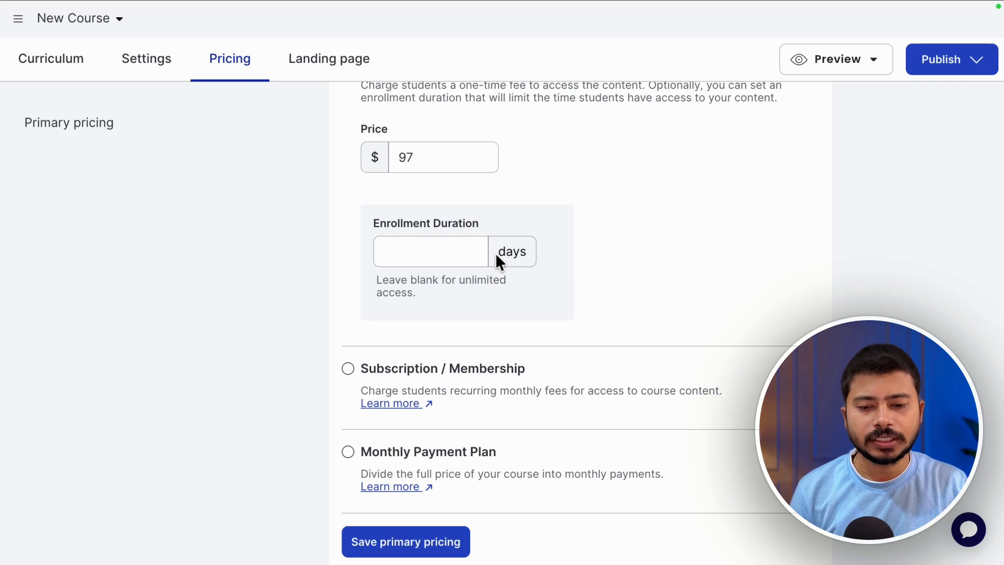
{"action": "scroll", "coordinate": [495, 252], "scroll_direction": "down", "scroll_amount": 2}
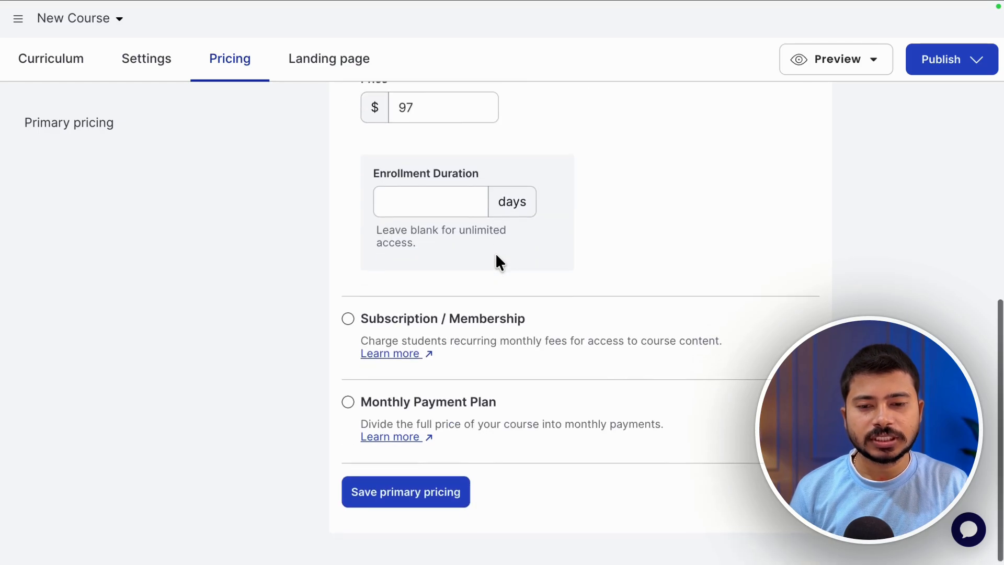
{"action": "left_click", "coordinate": [432, 489]}
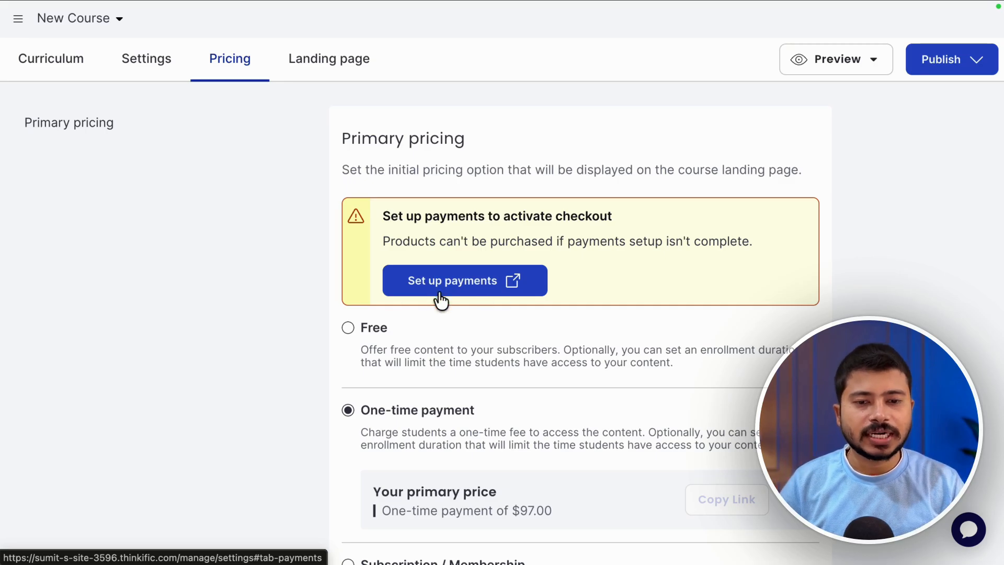
Open the payments setup and examine the Stripe and PayPal connection options.
{"action": "left_click", "coordinate": [486, 289]}
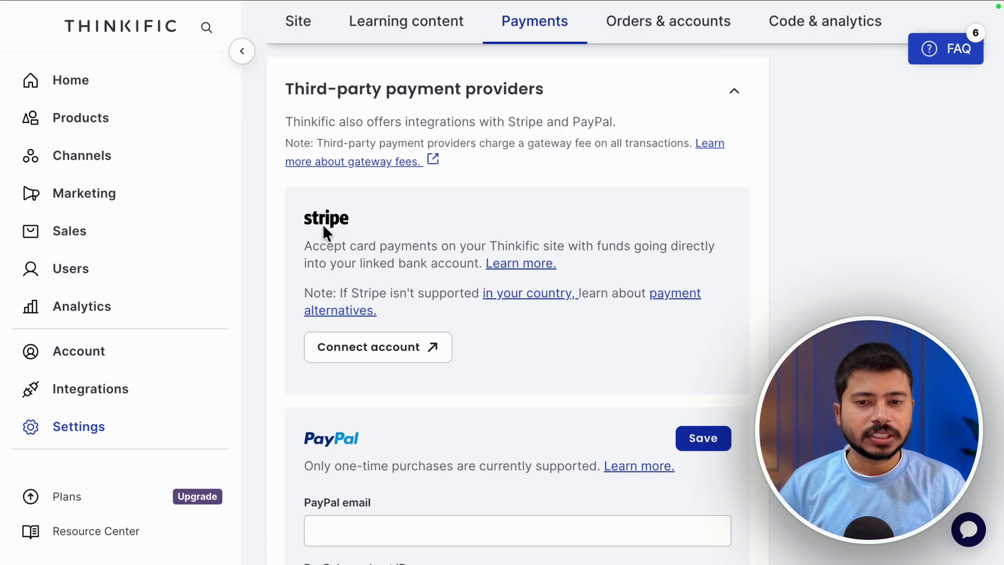
{"action": "scroll", "coordinate": [462, 363], "scroll_direction": "down", "scroll_amount": 3}
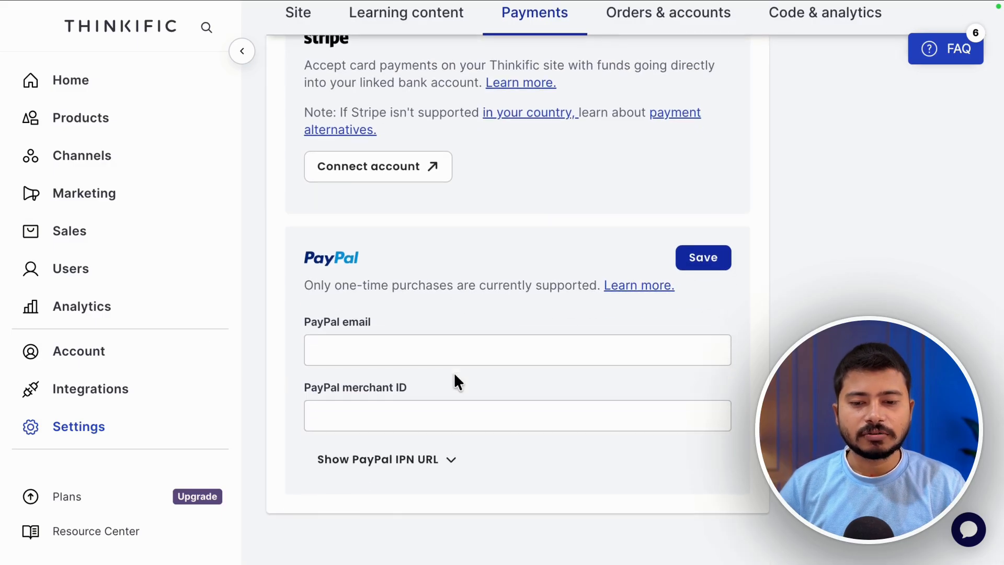
{"action": "scroll", "coordinate": [453, 373], "scroll_direction": "up", "scroll_amount": 5}
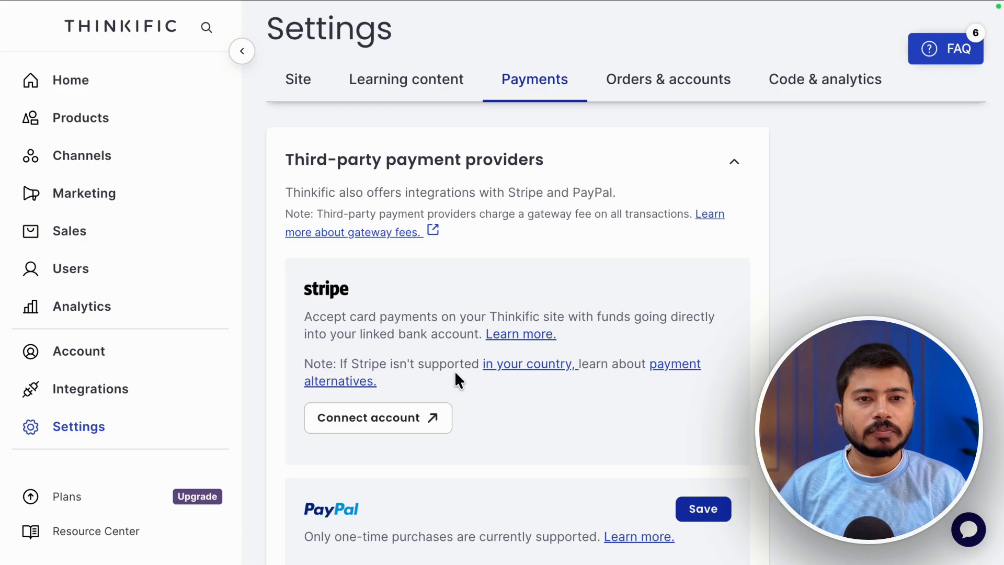
{"action": "scroll", "coordinate": [531, 152], "scroll_direction": "down", "scroll_amount": 3}
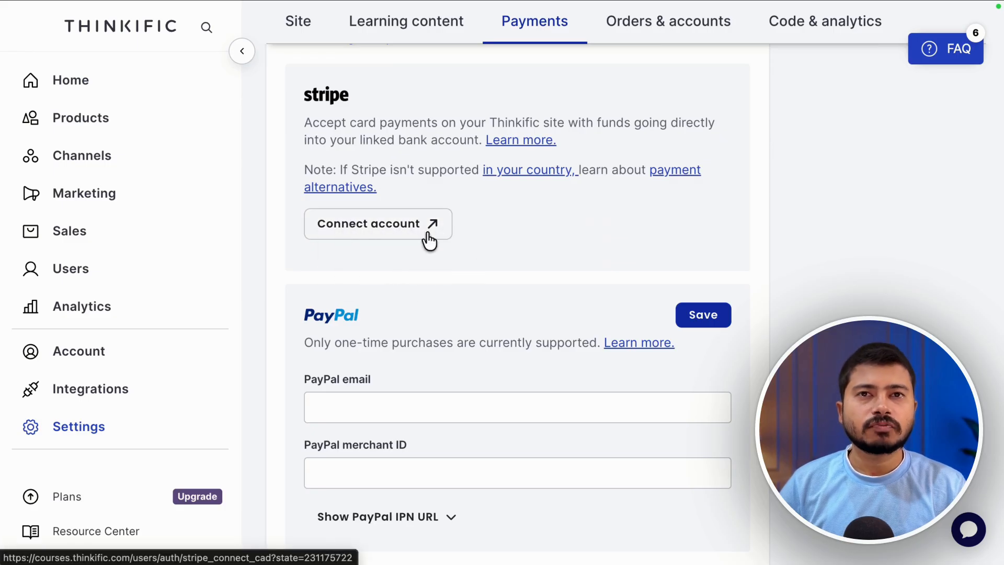
{"action": "scroll", "coordinate": [429, 240], "scroll_direction": "up", "scroll_amount": 3}
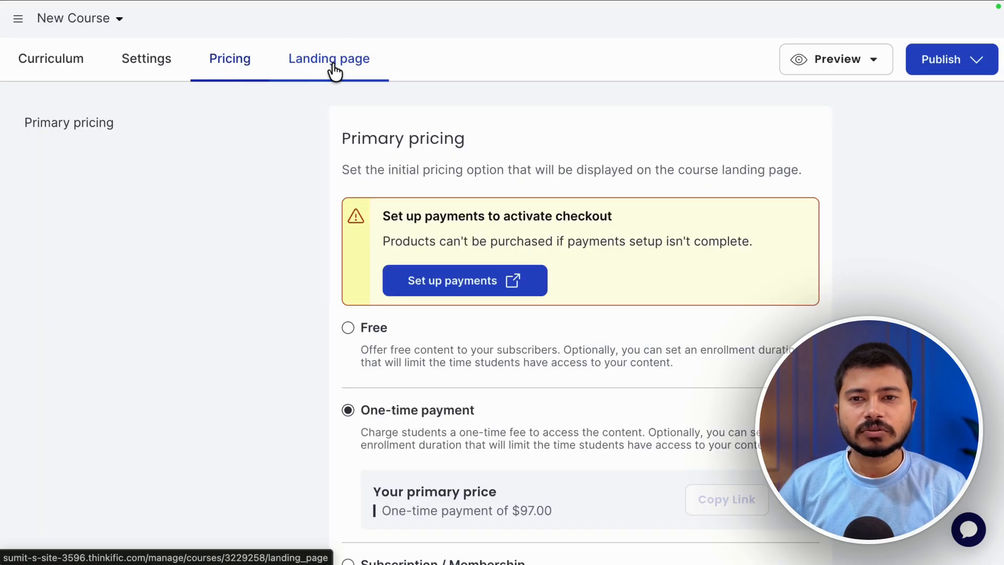
Open the course's landing page and look through its preview.
{"action": "left_click", "coordinate": [332, 66]}
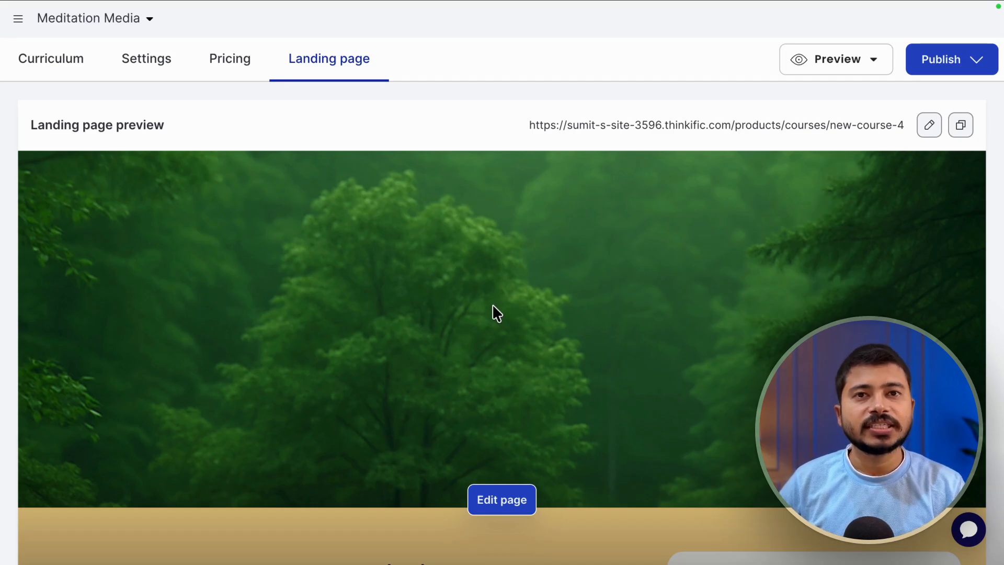
{"action": "scroll", "coordinate": [439, 308], "scroll_direction": "down", "scroll_amount": 10}
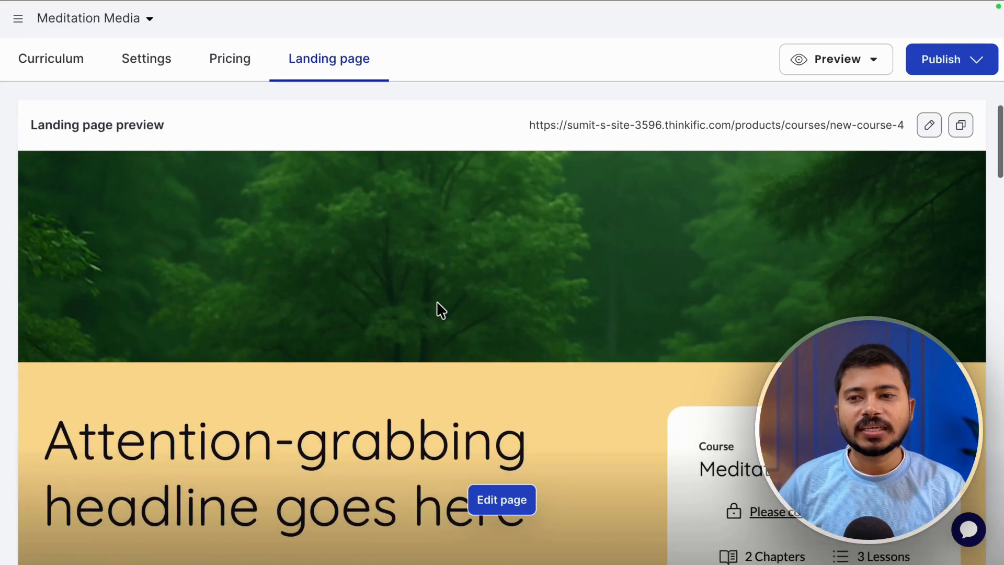
{"action": "scroll", "coordinate": [437, 304], "scroll_direction": "up", "scroll_amount": 10}
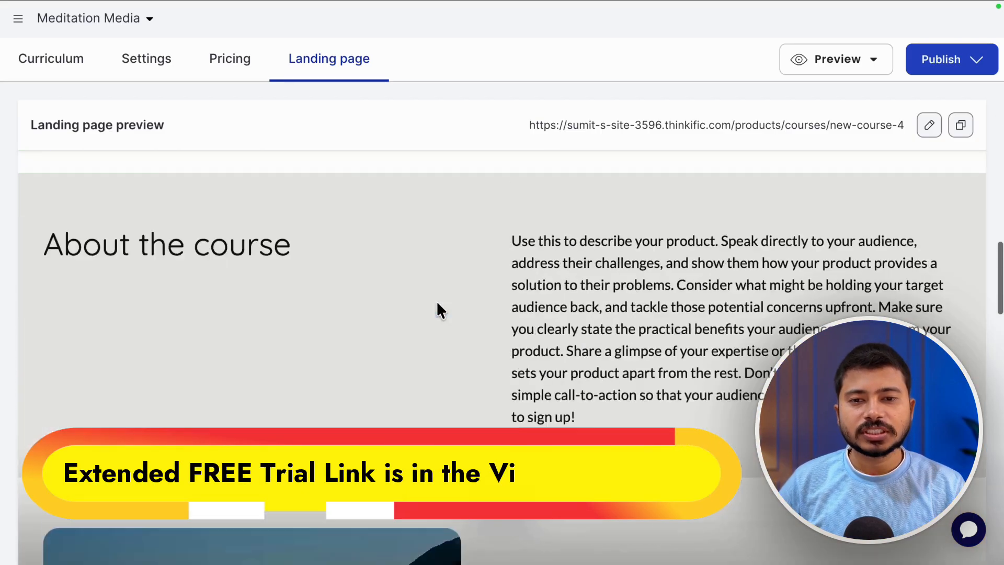
{"action": "scroll", "coordinate": [231, 288], "scroll_direction": "down", "scroll_amount": 4}
{"action": "scroll", "coordinate": [262, 272], "scroll_direction": "up", "scroll_amount": 4}
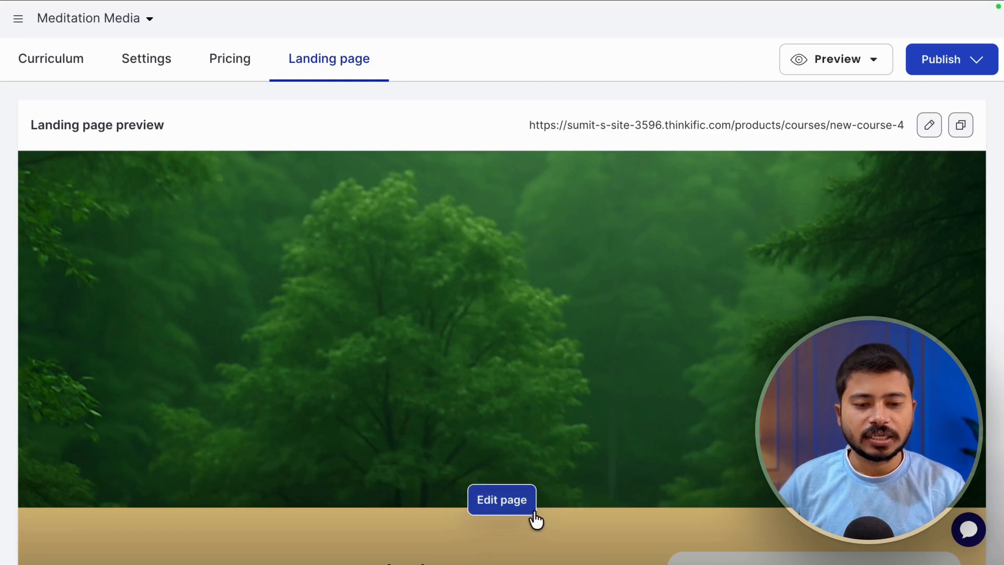
Open the landing page for editing and replace the banner's placeholder headline with "Meditation Media".
{"action": "left_click", "coordinate": [492, 501]}
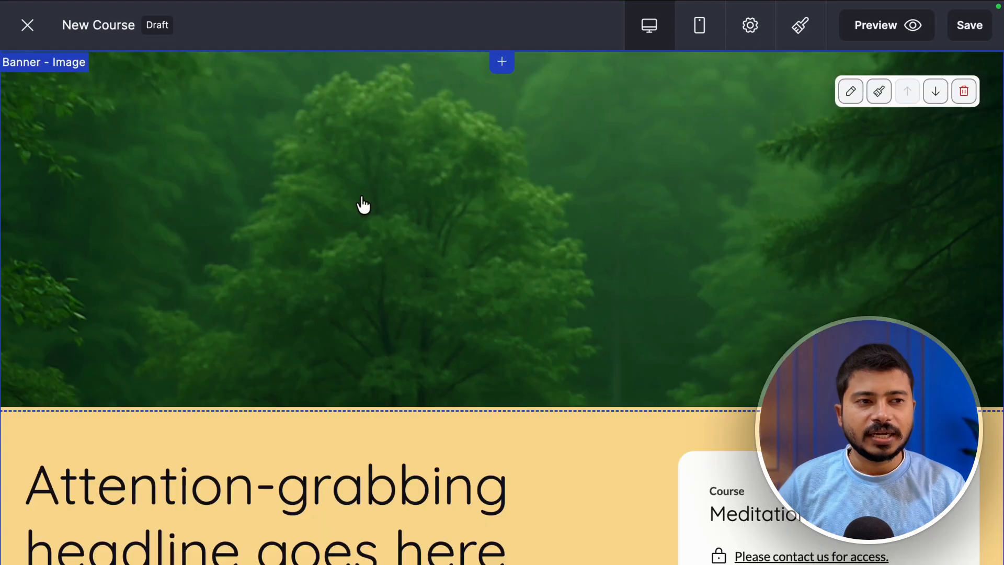
{"action": "scroll", "coordinate": [468, 300], "scroll_direction": "down", "scroll_amount": 5}
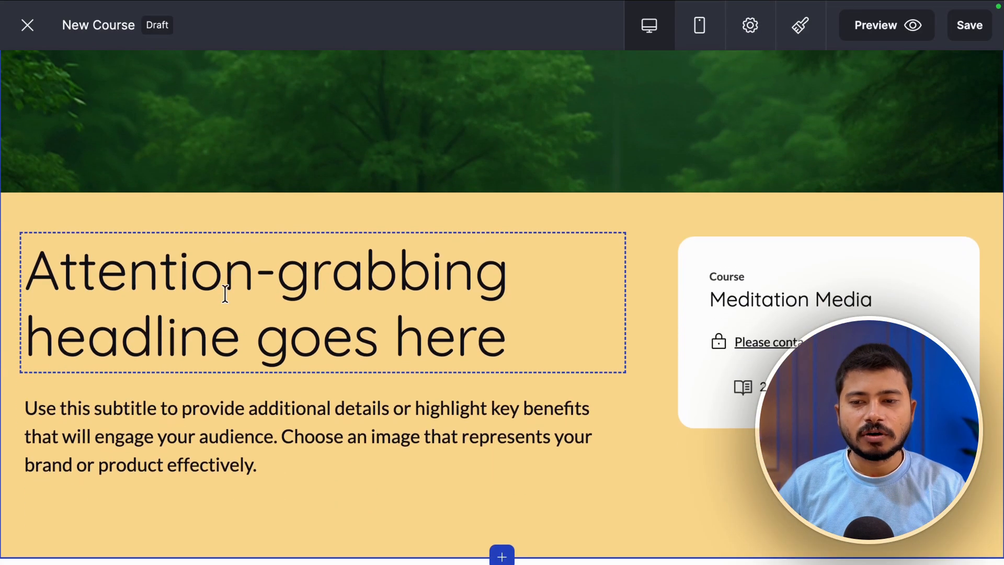
{"action": "left_click", "coordinate": [89, 269]}
{"action": "left_click_drag", "start_coordinate": [27, 264], "coordinate": [504, 328]}
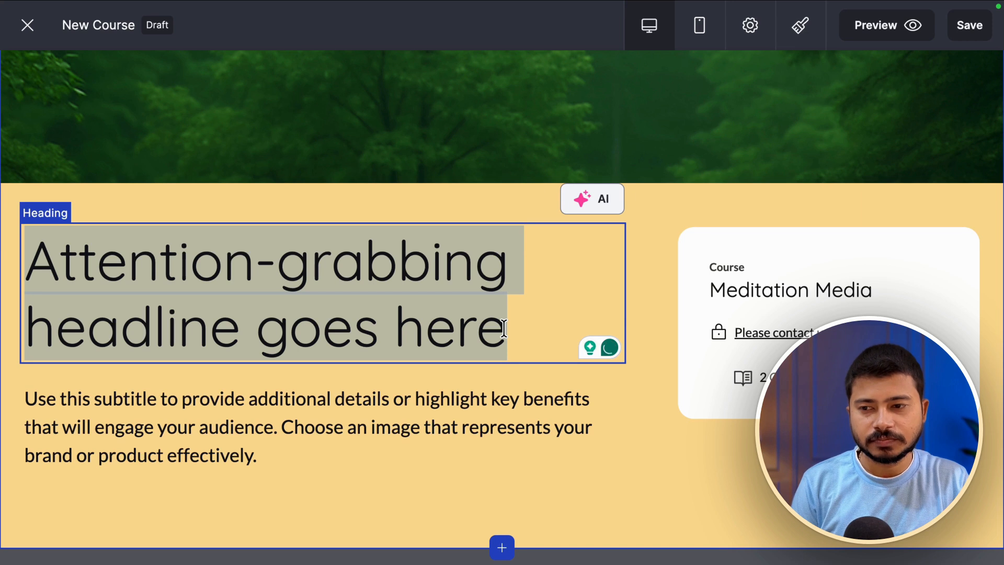
{"action": "type", "text": "Meditation Media"}
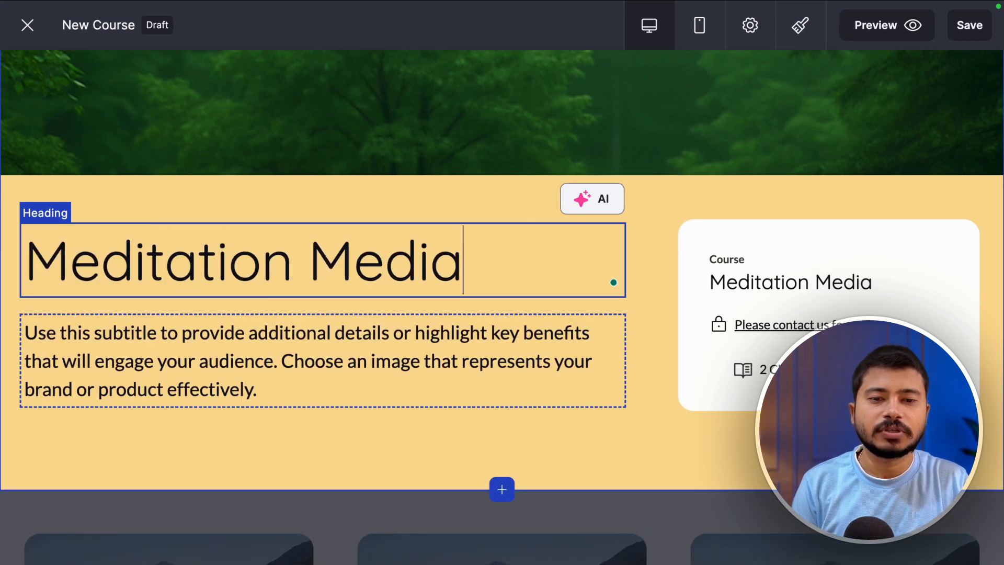
Make the "Meditation Media" banner heading bold.
{"action": "left_click_drag", "start_coordinate": [462, 262], "coordinate": [3, 272]}
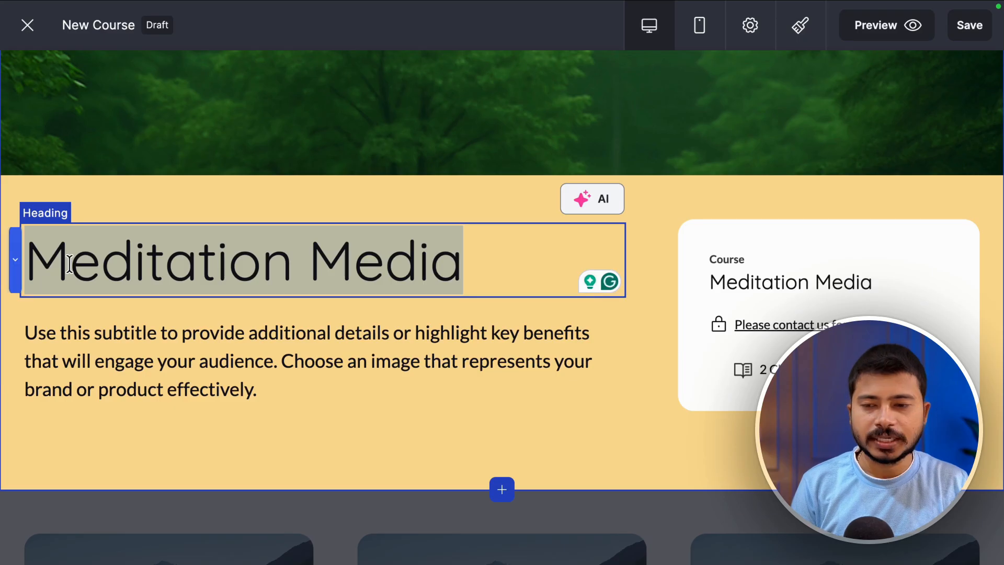
{"action": "key", "text": "super+b"}
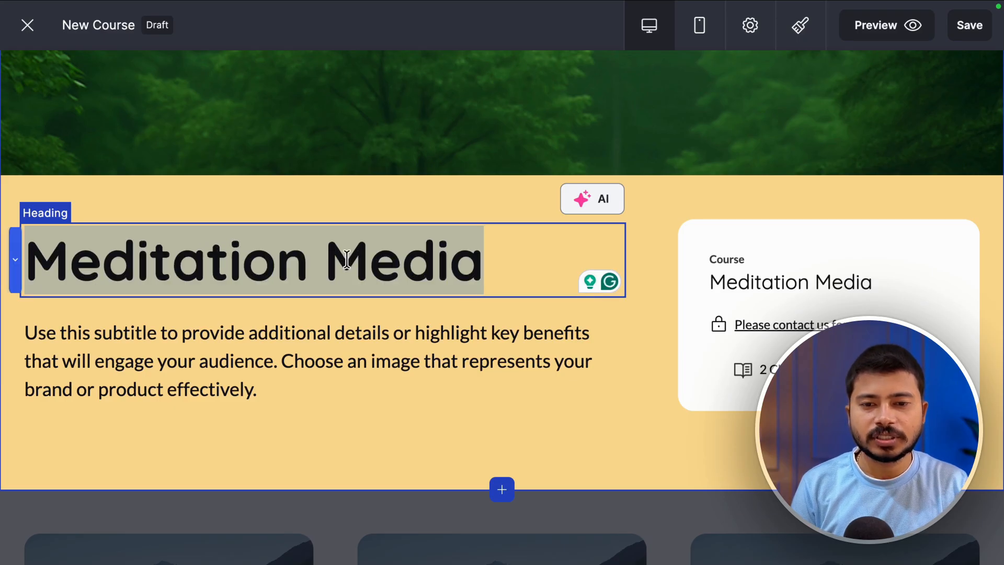
{"action": "left_click", "coordinate": [489, 265]}
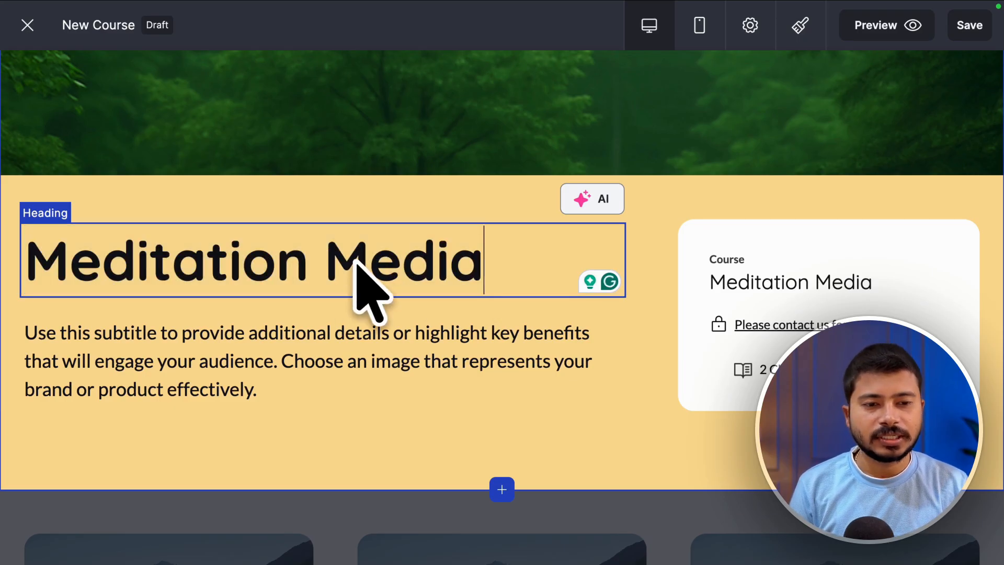
Replace the placeholder paragraph in the "About the course" section with the sample text "hghgghj".
{"action": "scroll", "coordinate": [230, 342], "scroll_direction": "down", "scroll_amount": 2}
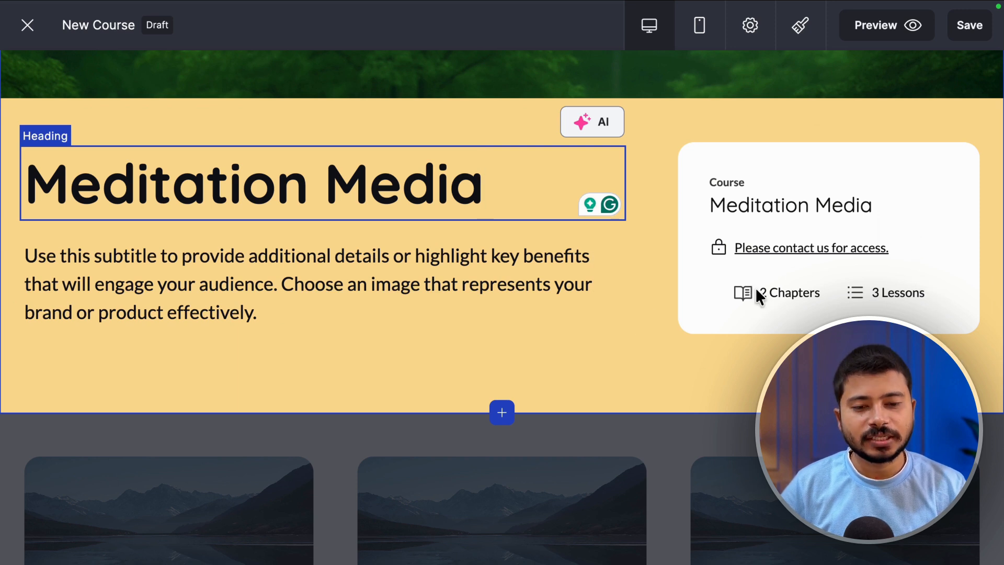
{"action": "scroll", "coordinate": [476, 340], "scroll_direction": "down", "scroll_amount": 6}
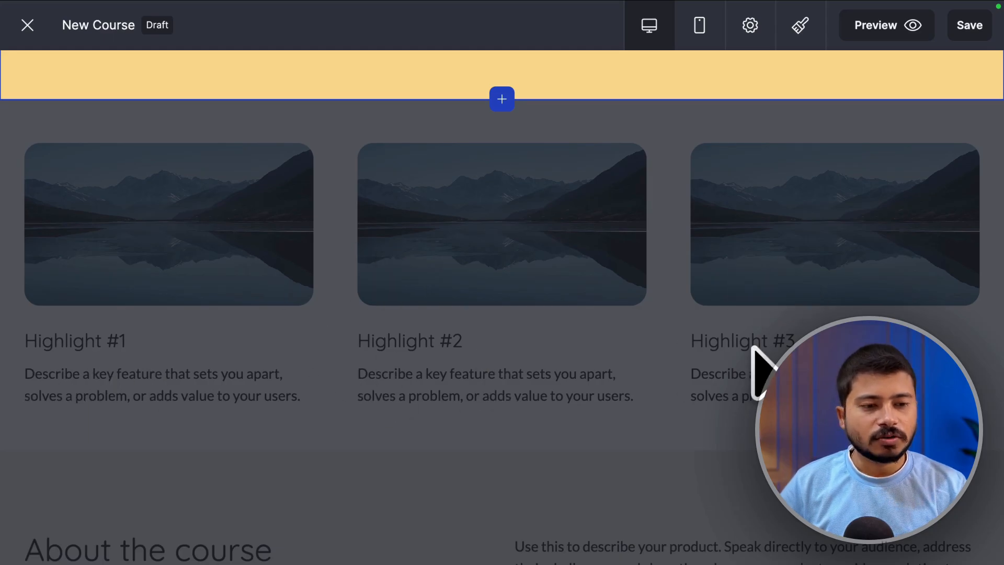
{"action": "scroll", "coordinate": [330, 419], "scroll_direction": "down", "scroll_amount": 6}
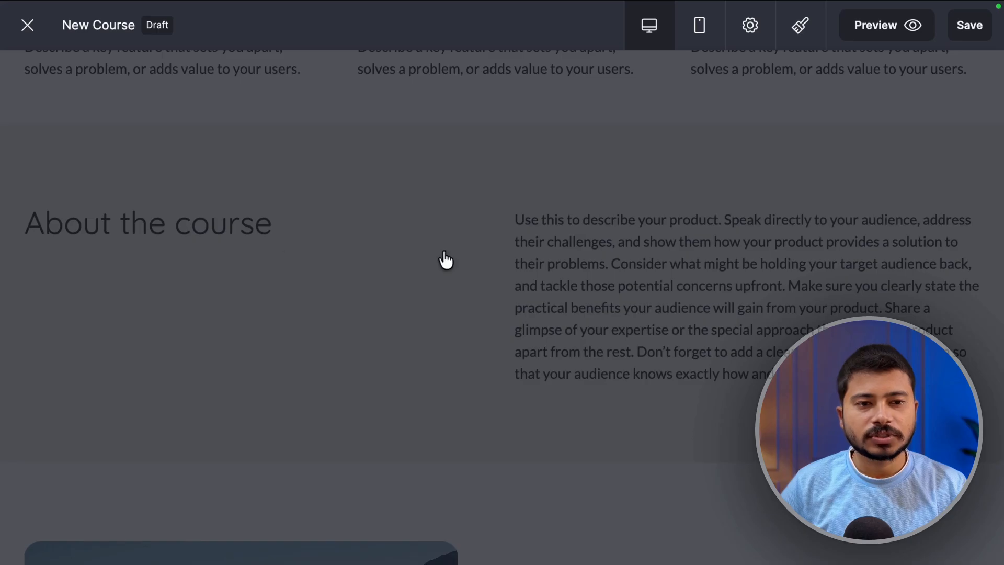
{"action": "left_click", "coordinate": [762, 269]}
{"action": "left_click", "coordinate": [547, 241]}
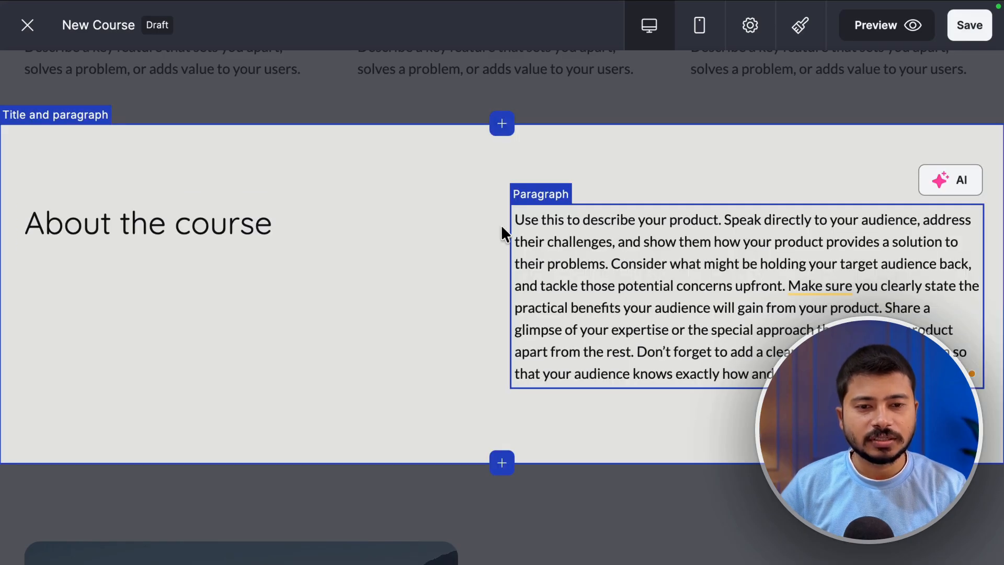
{"action": "left_click_drag", "start_coordinate": [515, 219], "coordinate": [868, 376]}
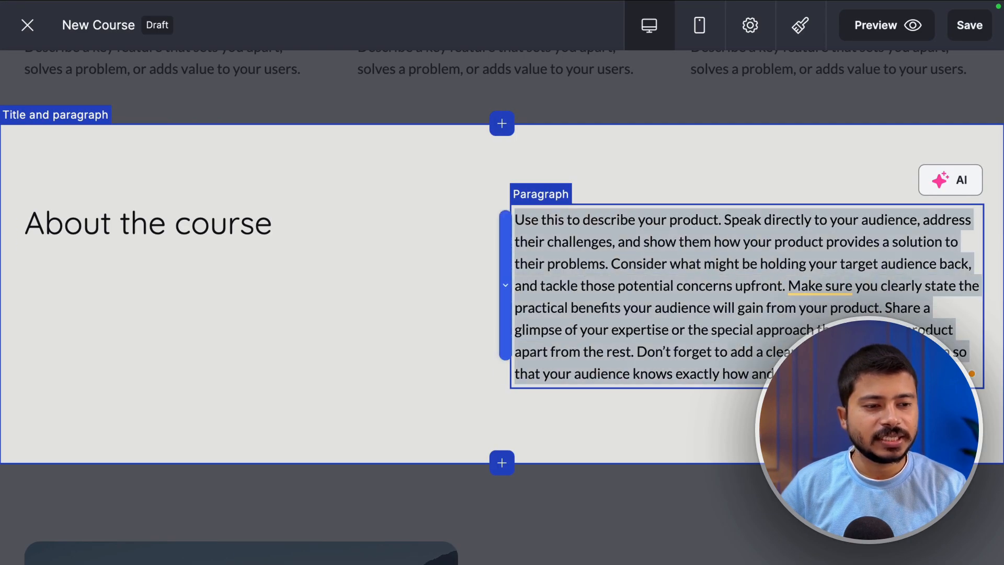
{"action": "key", "text": "BackSpace"}
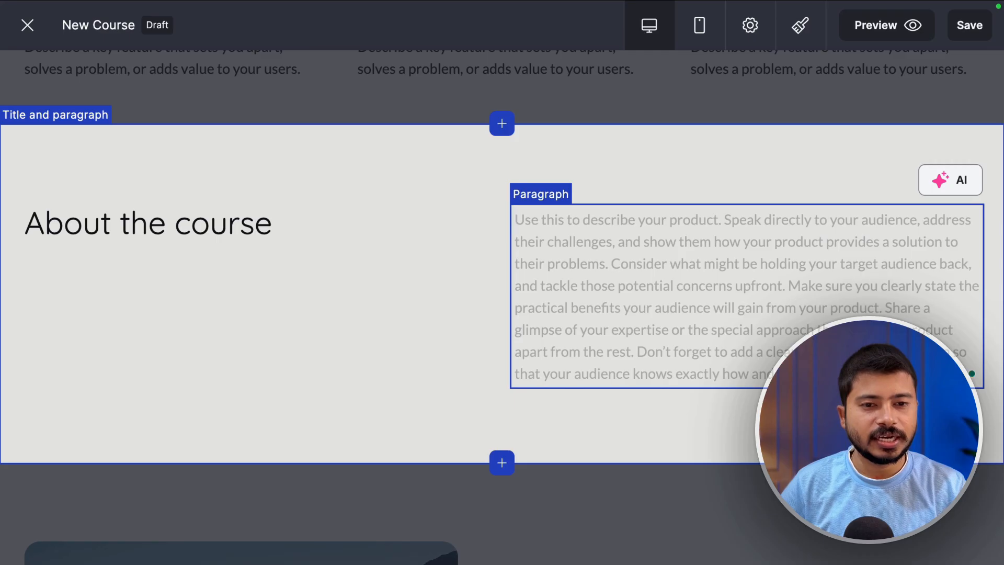
{"action": "type", "text": "hghgghj"}
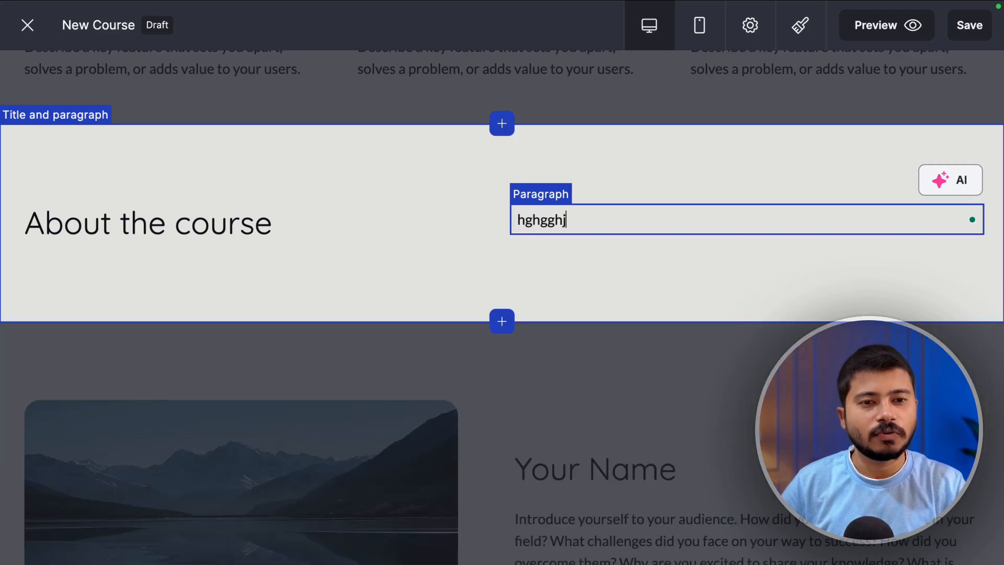
Look through the remaining landing page sections, including the curriculum, testimonials and call-to-action.
{"action": "scroll", "coordinate": [605, 381], "scroll_direction": "down", "scroll_amount": 20}
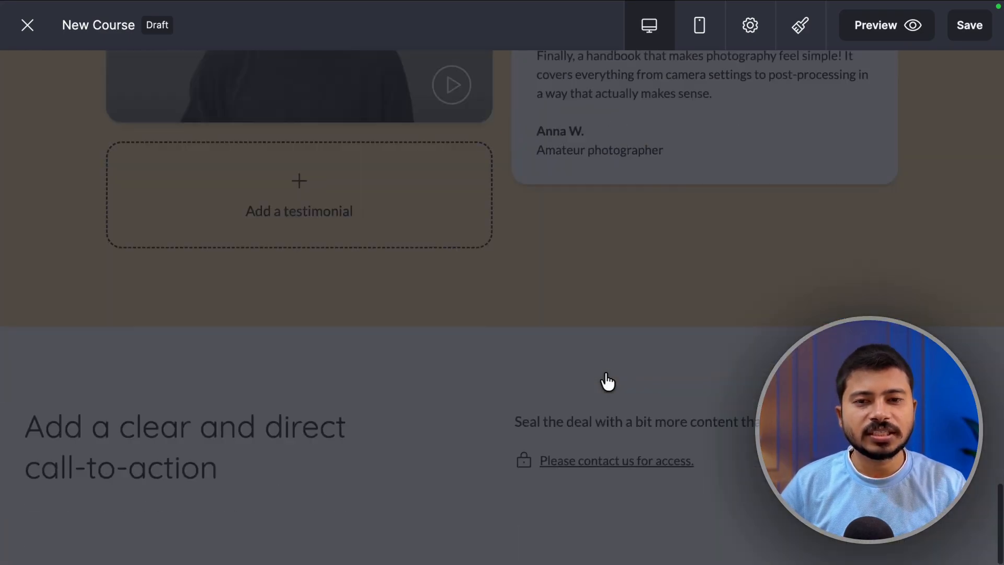
{"action": "scroll", "coordinate": [607, 382], "scroll_direction": "up", "scroll_amount": 12}
{"action": "scroll", "coordinate": [606, 381], "scroll_direction": "down", "scroll_amount": 6}
{"action": "scroll", "coordinate": [605, 381], "scroll_direction": "up", "scroll_amount": 3}
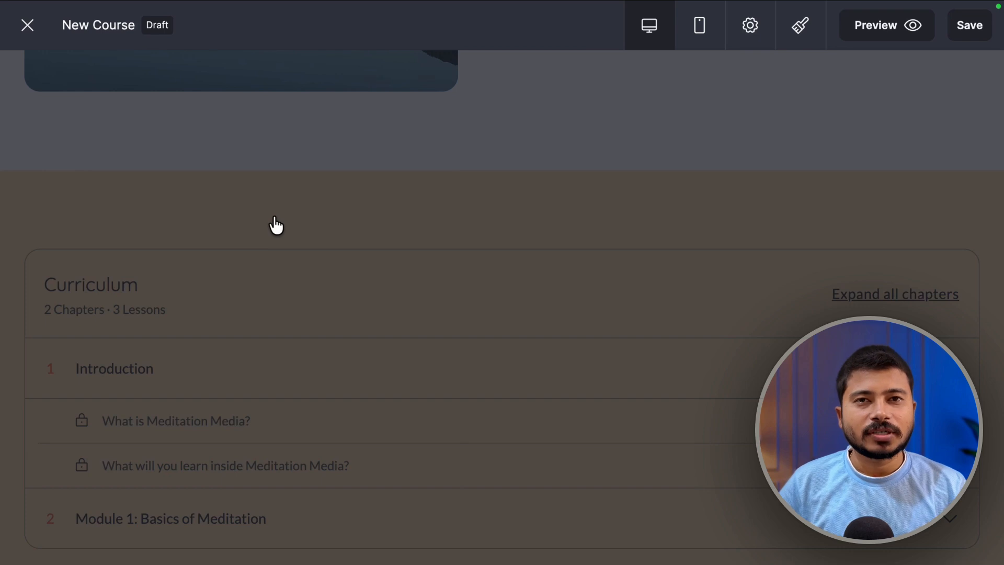
Review the instructor introduction, curriculum and testimonials sections of the landing page once more, ending at the banner.
{"action": "scroll", "coordinate": [275, 225], "scroll_direction": "up", "scroll_amount": 13}
{"action": "scroll", "coordinate": [276, 225], "scroll_direction": "down", "scroll_amount": 12}
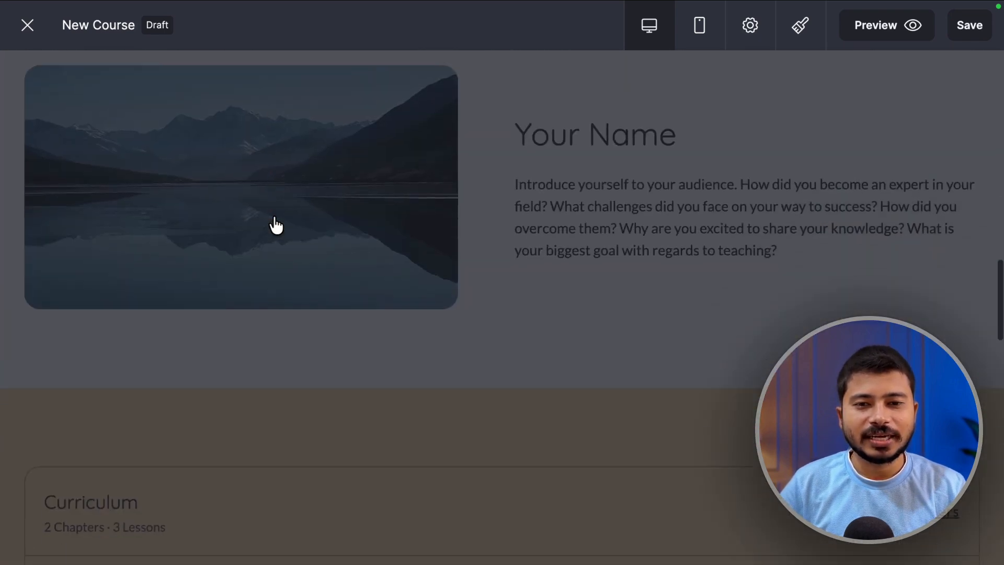
{"action": "scroll", "coordinate": [275, 225], "scroll_direction": "down", "scroll_amount": 3}
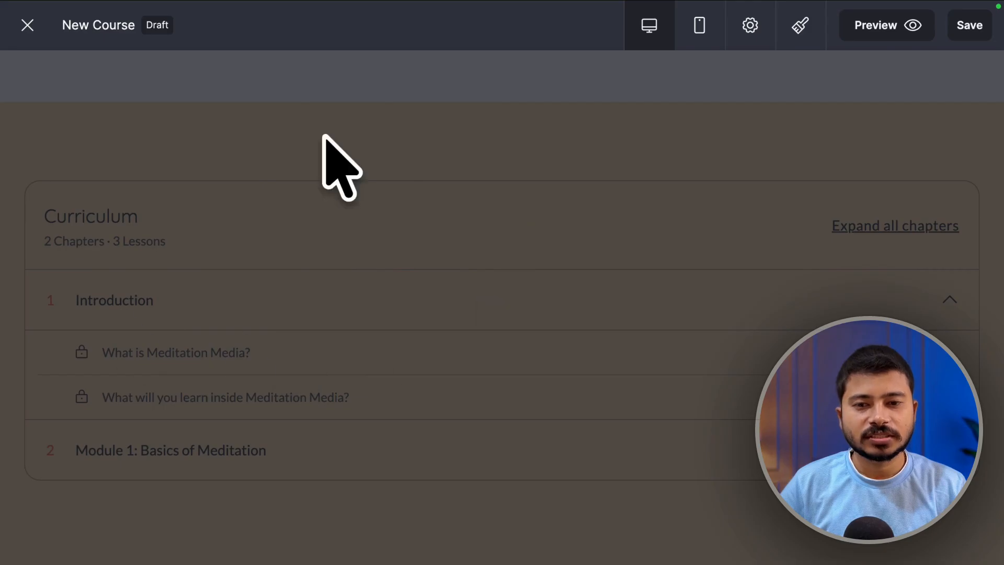
{"action": "scroll", "coordinate": [426, 225], "scroll_direction": "down", "scroll_amount": 2}
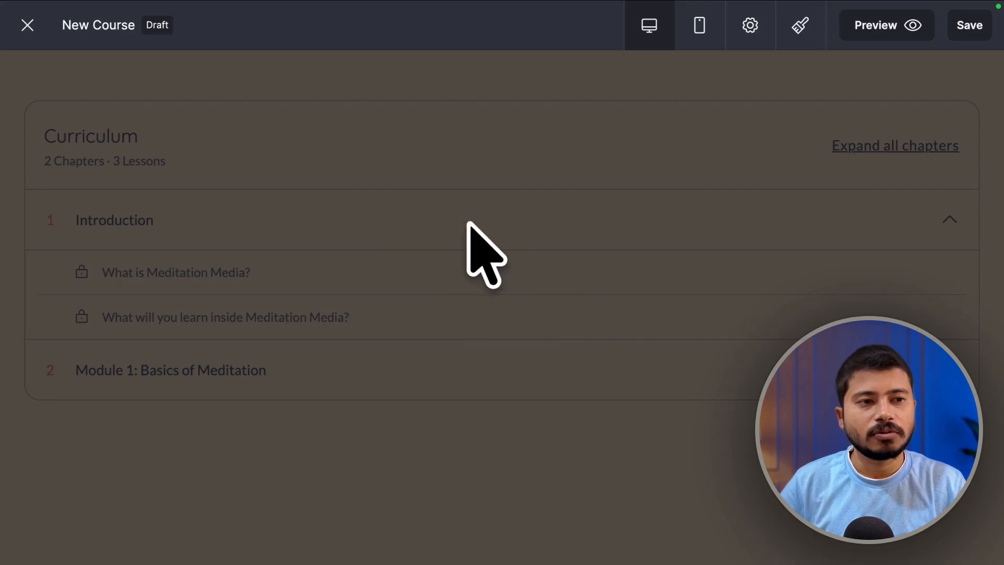
{"action": "scroll", "coordinate": [558, 293], "scroll_direction": "down", "scroll_amount": 3}
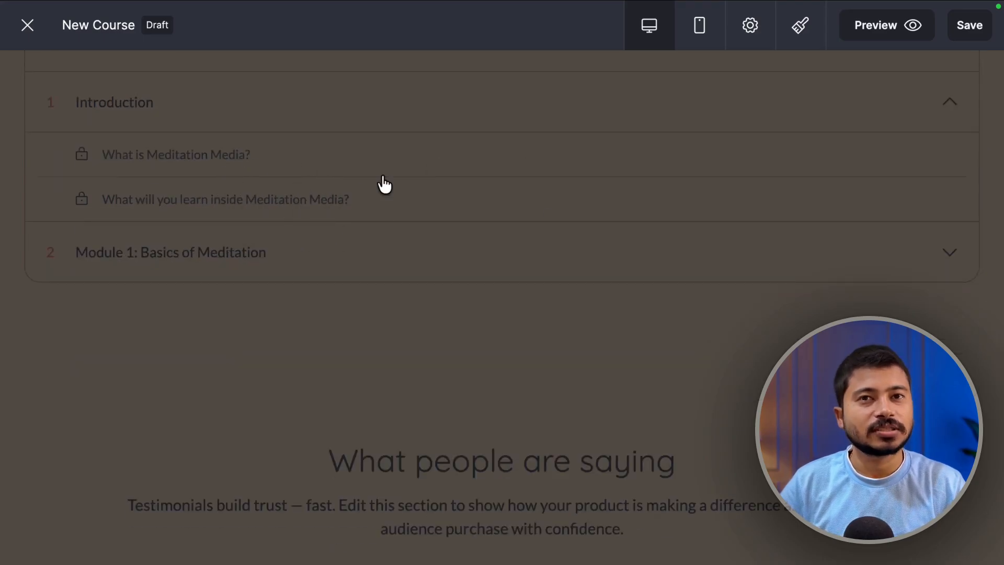
{"action": "scroll", "coordinate": [293, 309], "scroll_direction": "down", "scroll_amount": 10}
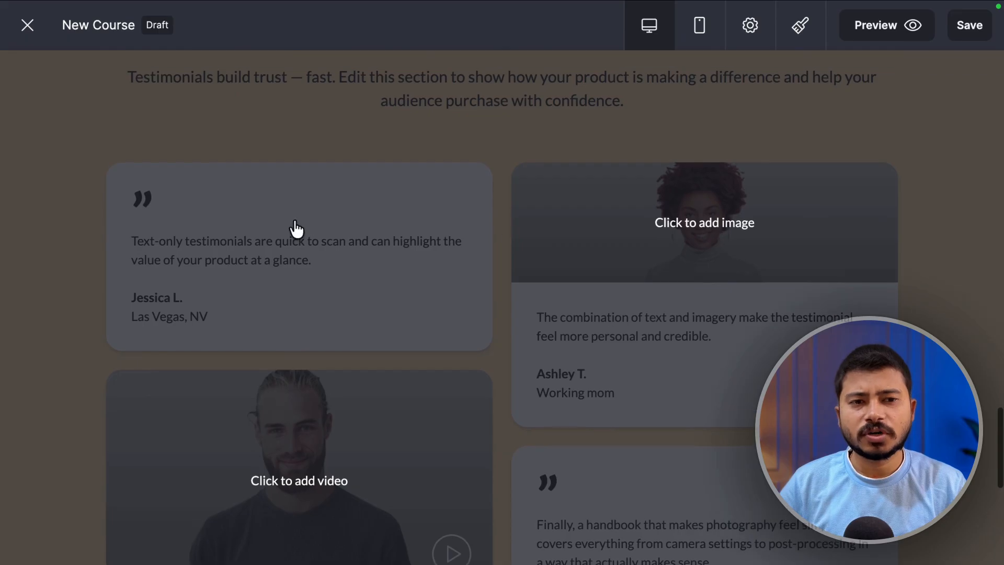
{"action": "scroll", "coordinate": [602, 285], "scroll_direction": "down", "scroll_amount": 4}
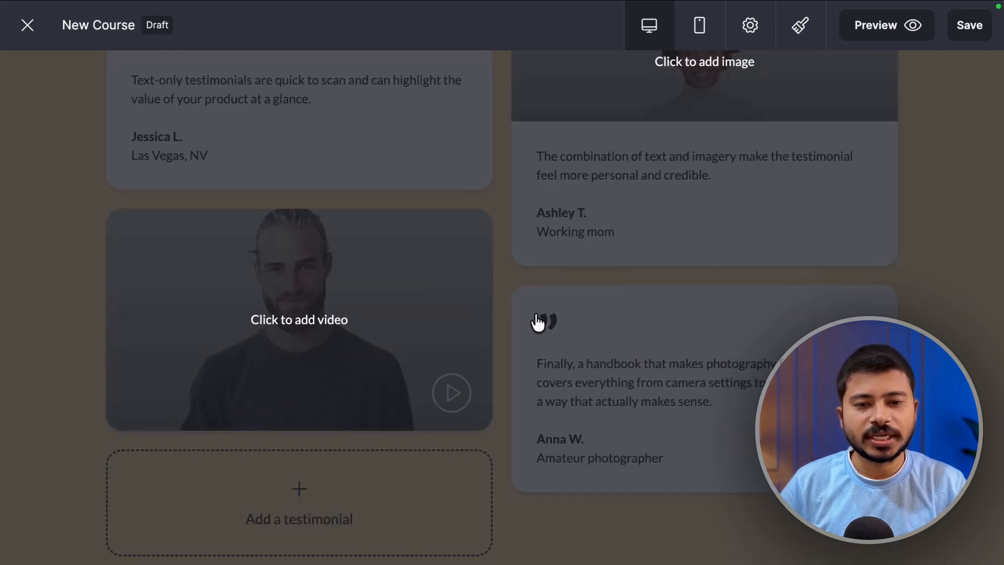
{"action": "scroll", "coordinate": [538, 320], "scroll_direction": "down", "scroll_amount": 3}
{"action": "scroll", "coordinate": [650, 240], "scroll_direction": "up", "scroll_amount": 5}
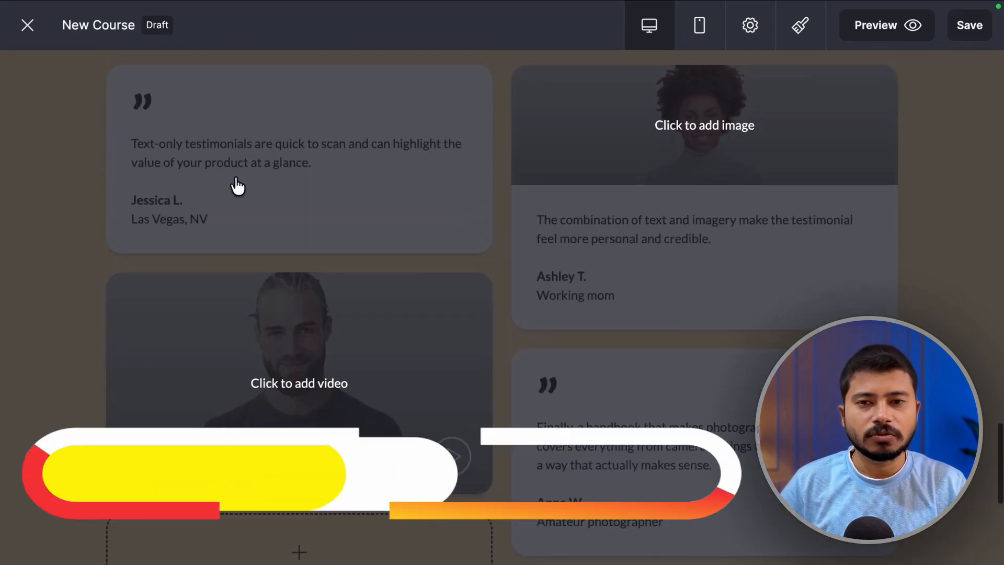
{"action": "scroll", "coordinate": [596, 343], "scroll_direction": "down", "scroll_amount": 4}
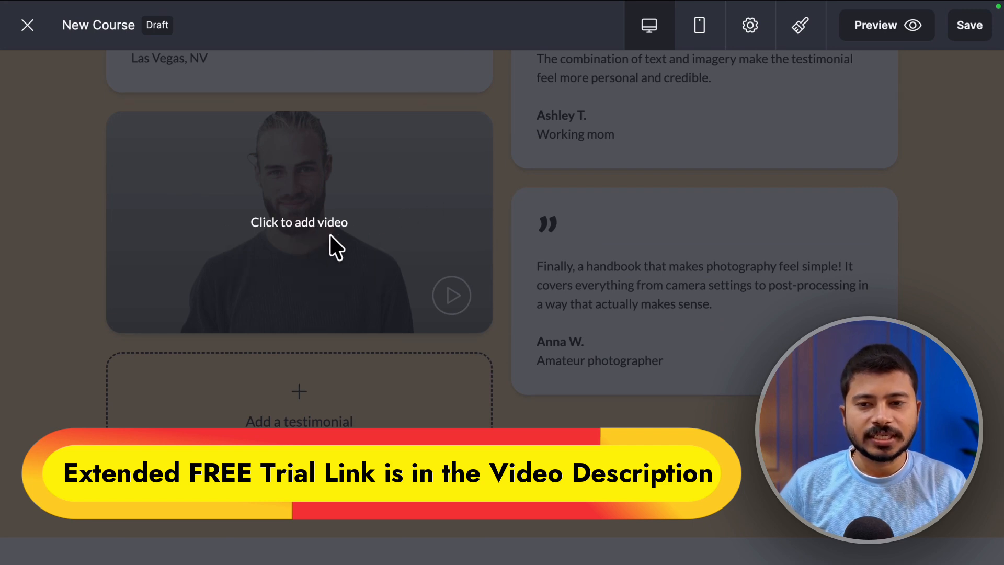
{"action": "scroll", "coordinate": [354, 246], "scroll_direction": "down", "scroll_amount": 5}
{"action": "scroll", "coordinate": [358, 248], "scroll_direction": "up", "scroll_amount": 20}
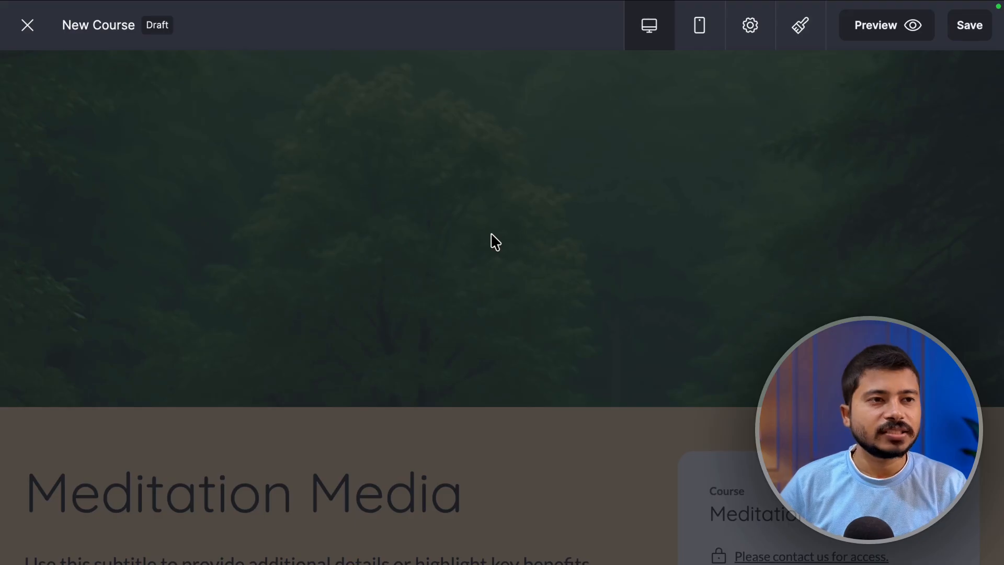
Save the landing page, return to the course's curriculum and dismiss the style presets tip.
{"action": "left_click", "coordinate": [970, 27]}
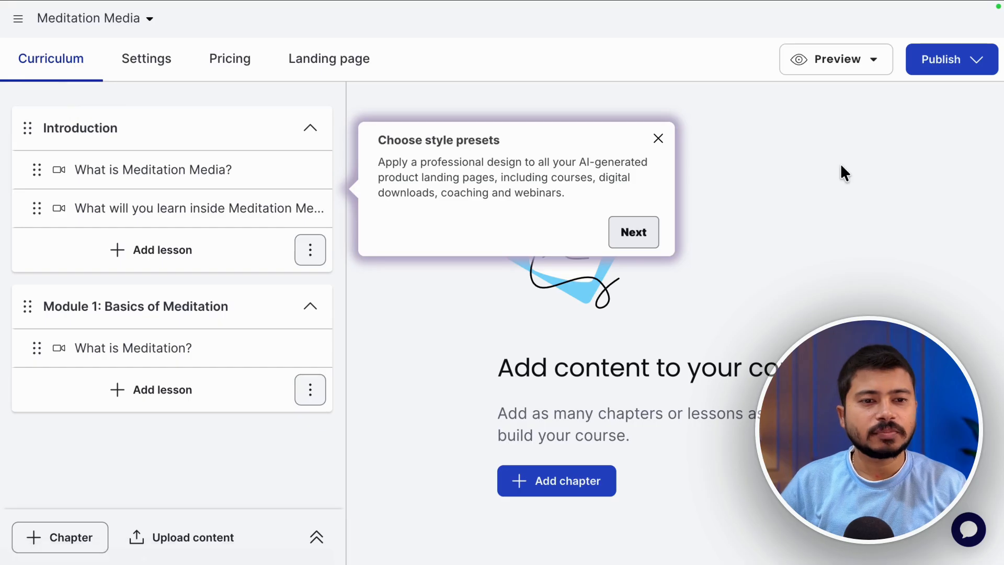
{"action": "left_click", "coordinate": [657, 140]}
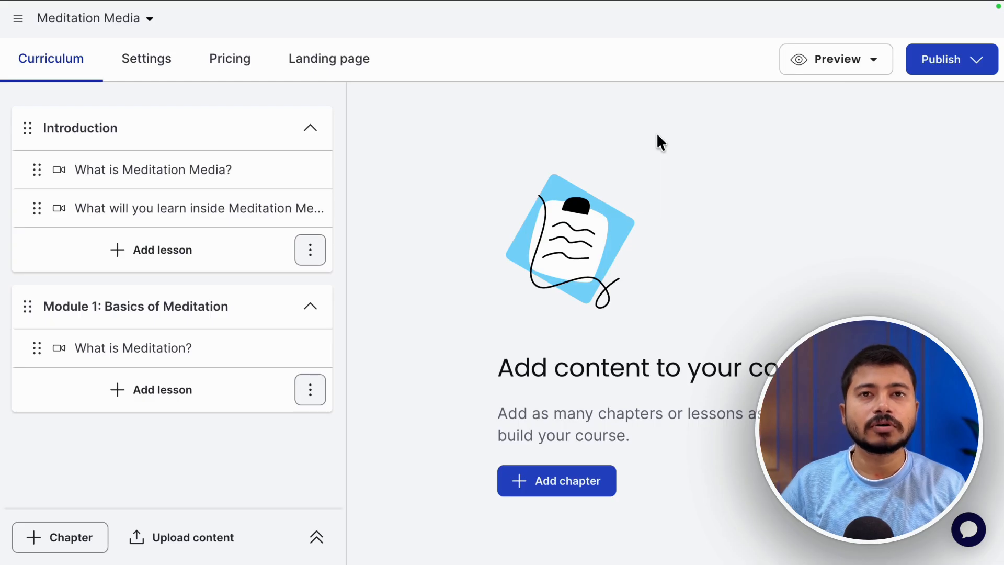
Preview all published lessons as an enrolled student and briefly play the "What is Meditation Media?" video.
{"action": "left_click", "coordinate": [804, 59]}
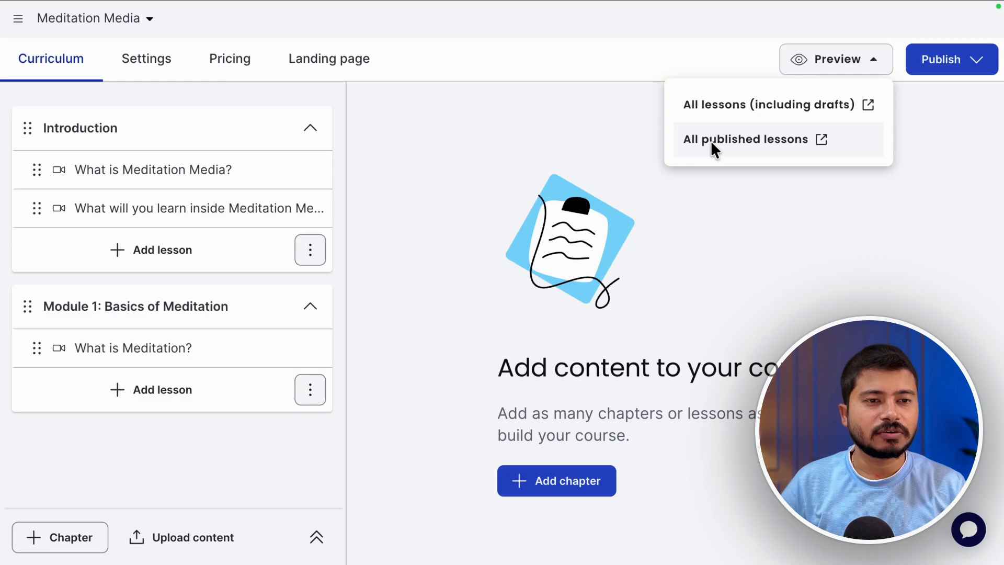
{"action": "left_click", "coordinate": [753, 141]}
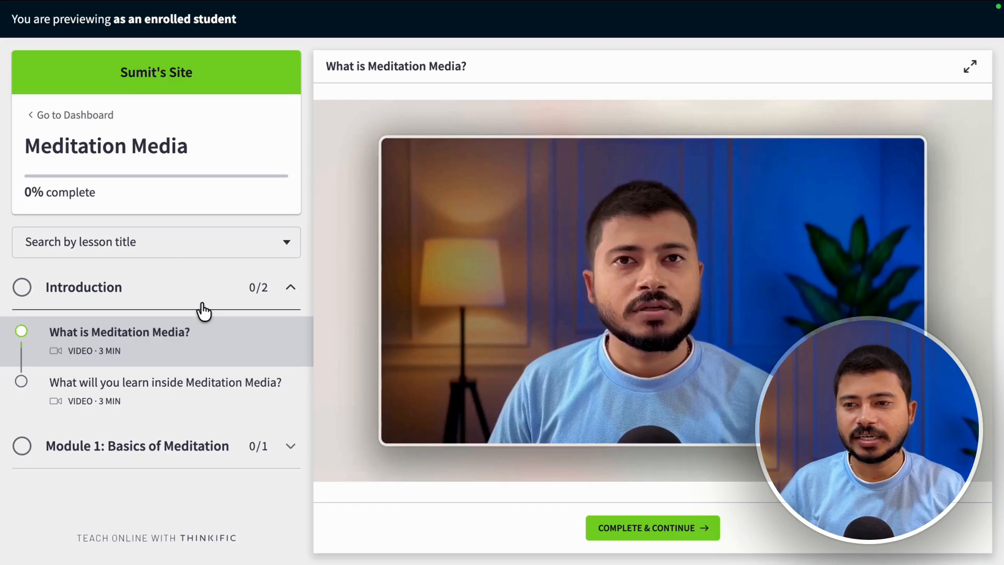
{"action": "mouse_move", "coordinate": [331, 324]}
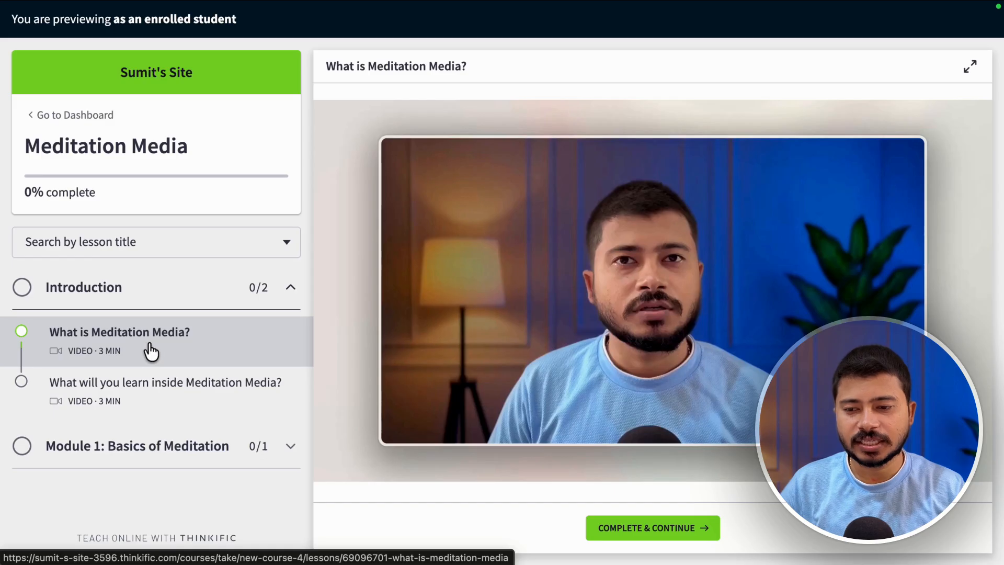
{"action": "mouse_move", "coordinate": [394, 372]}
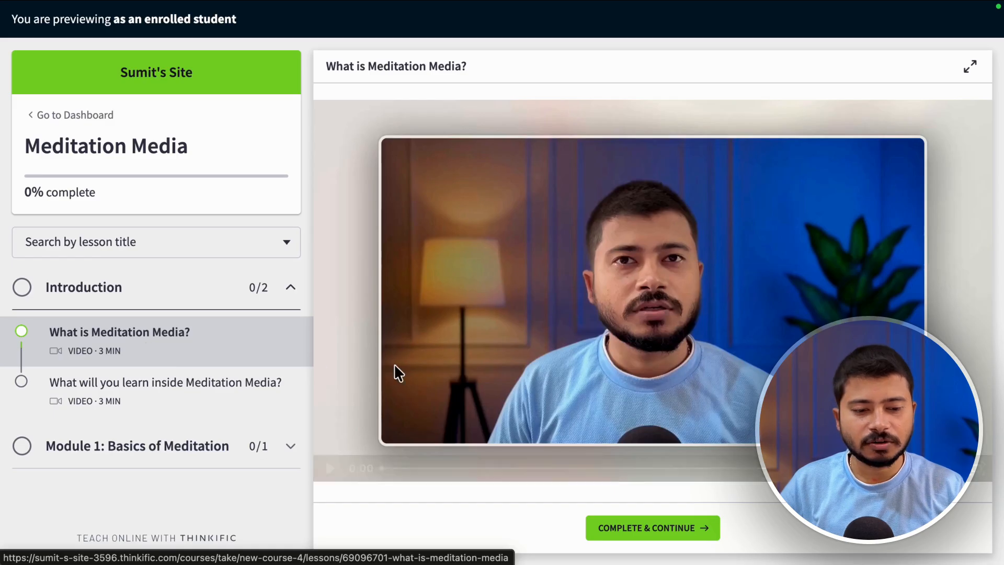
{"action": "left_click", "coordinate": [328, 468]}
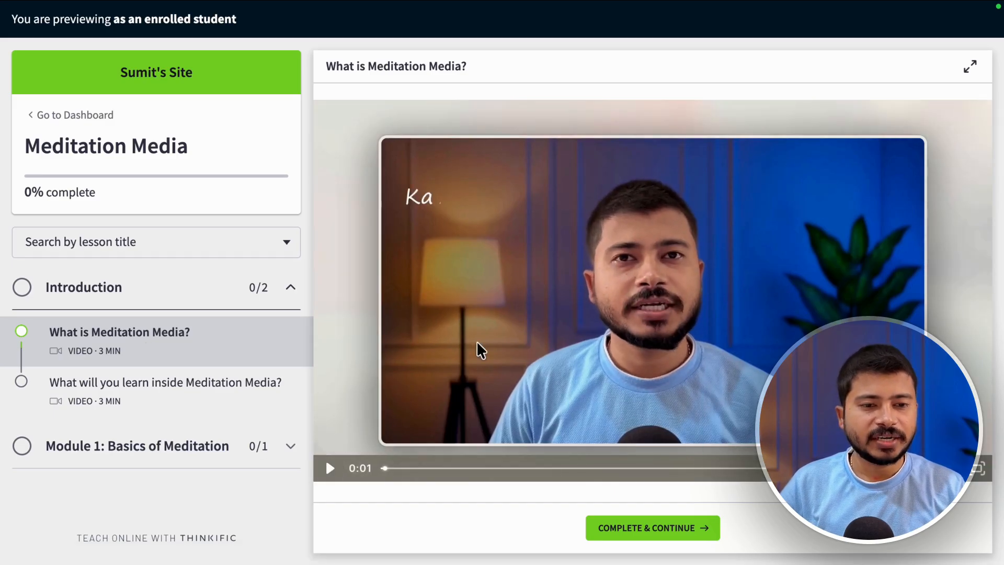
Mark all three Meditation Media lessons complete in the student preview and close the course completion message.
{"action": "left_click", "coordinate": [634, 535]}
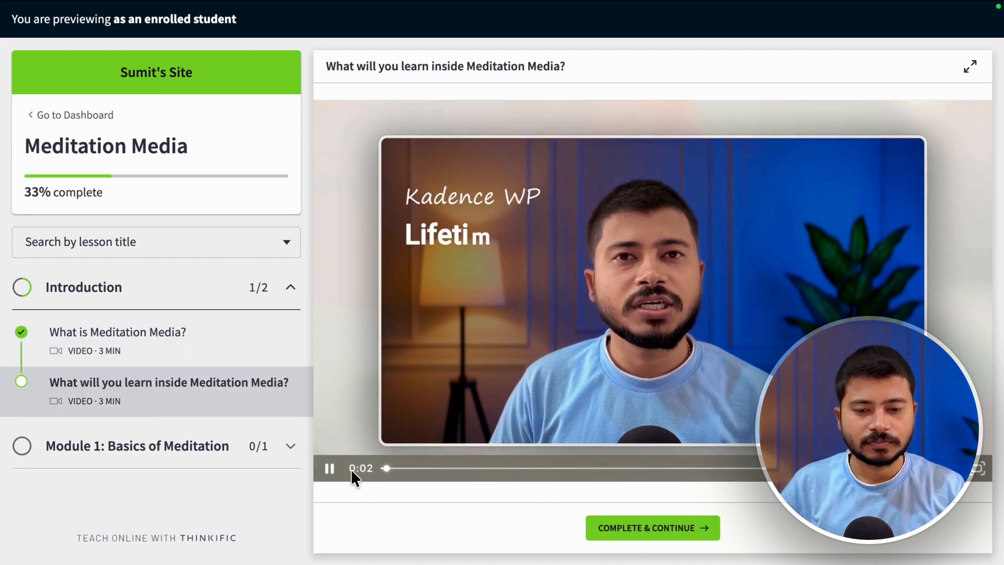
{"action": "left_click", "coordinate": [330, 469]}
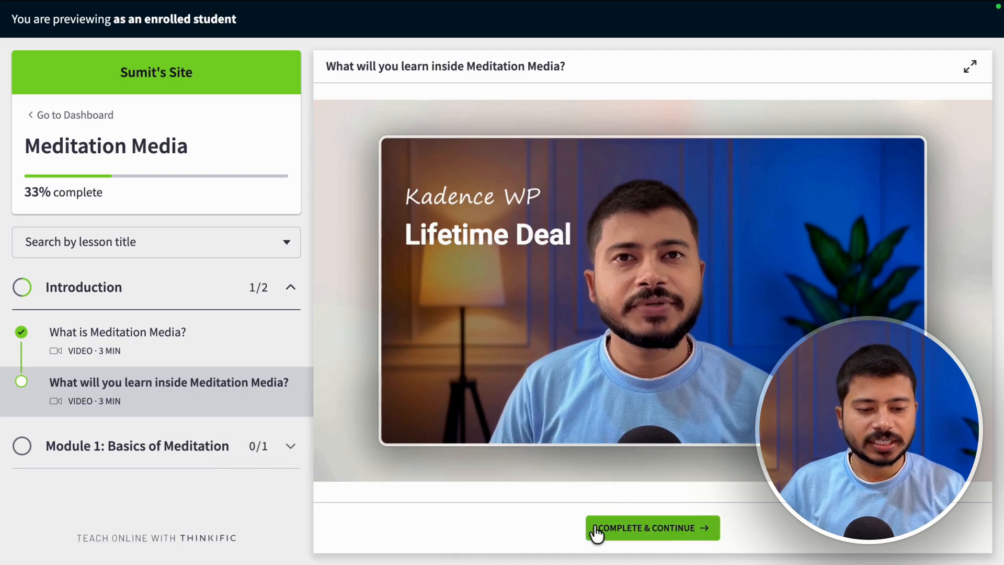
{"action": "left_click", "coordinate": [617, 532]}
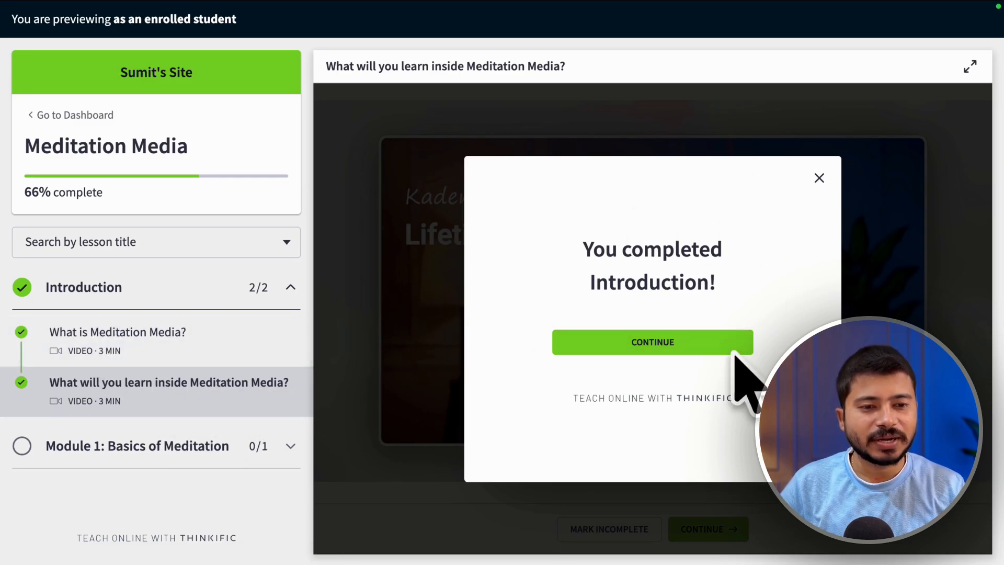
{"action": "left_click", "coordinate": [640, 347]}
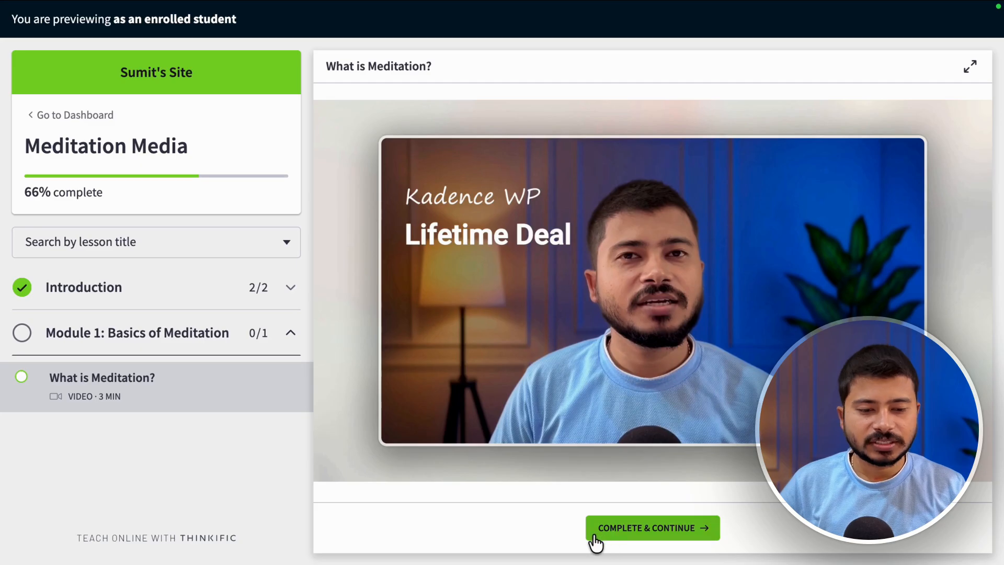
{"action": "left_click", "coordinate": [620, 534]}
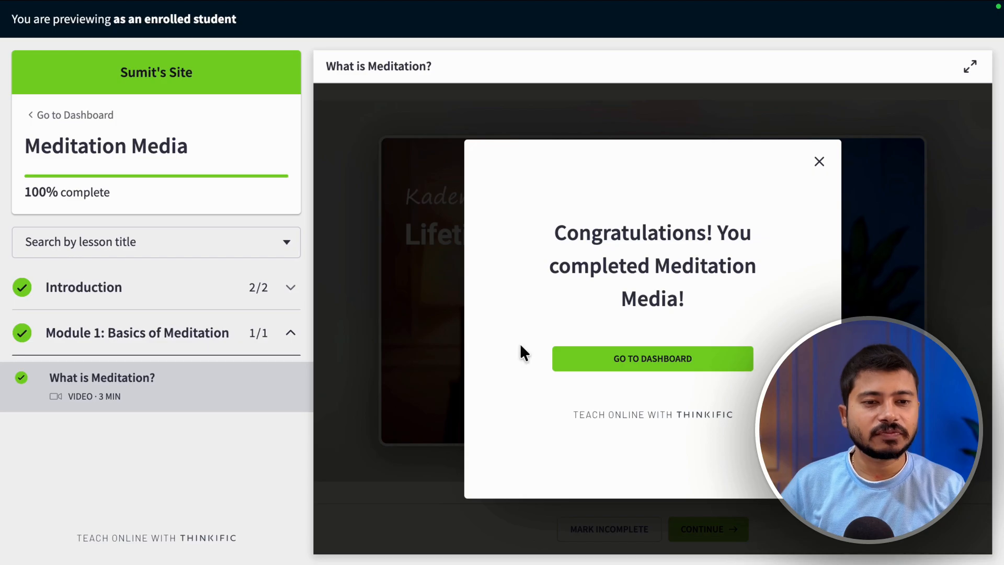
{"action": "left_click", "coordinate": [820, 161]}
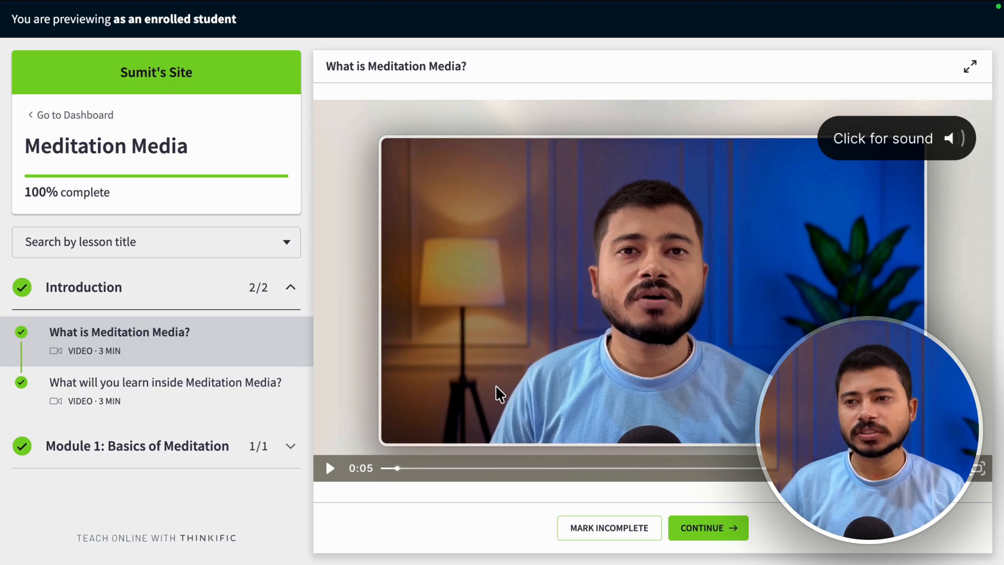
Go to the student dashboard and open the Affiliate Marketing Course from the enrolled courses.
{"action": "left_click", "coordinate": [39, 120]}
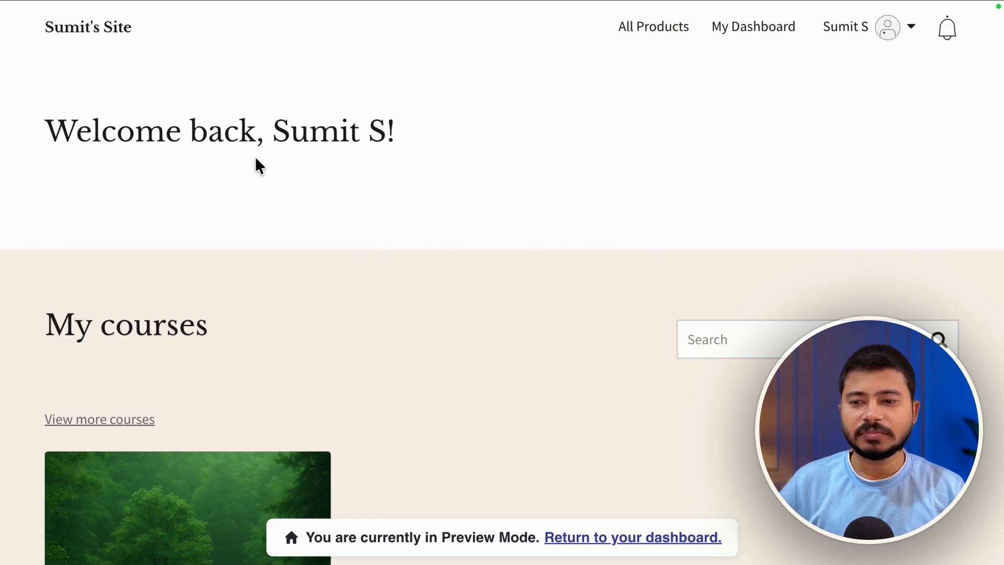
{"action": "scroll", "coordinate": [369, 387], "scroll_direction": "down", "scroll_amount": 3}
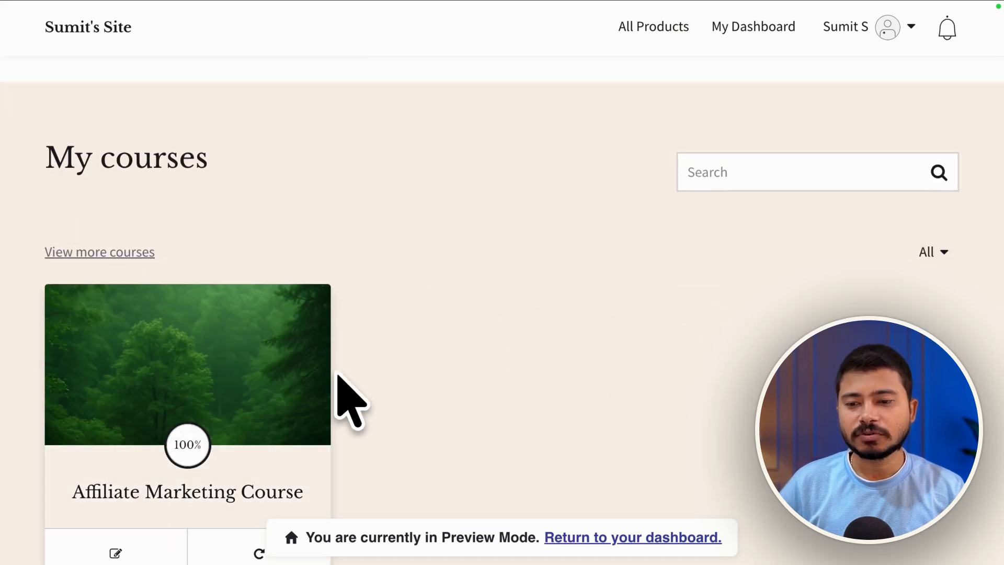
{"action": "scroll", "coordinate": [281, 359], "scroll_direction": "down", "scroll_amount": 3}
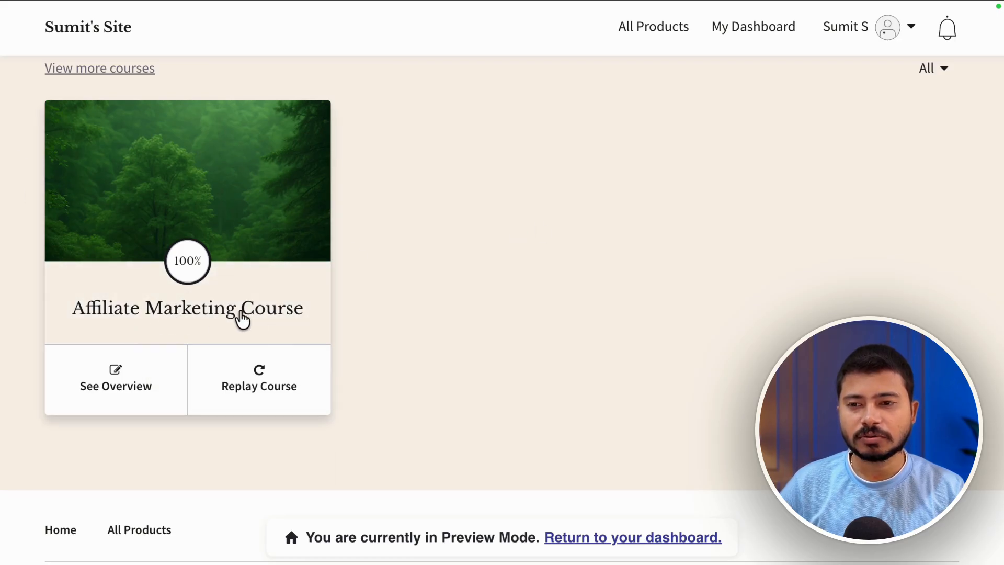
{"action": "left_click", "coordinate": [214, 328]}
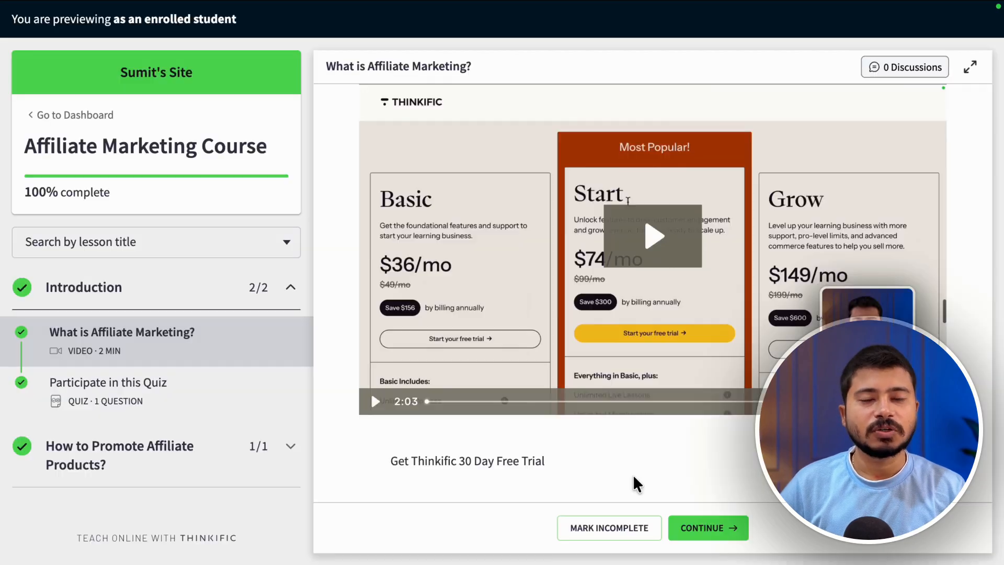